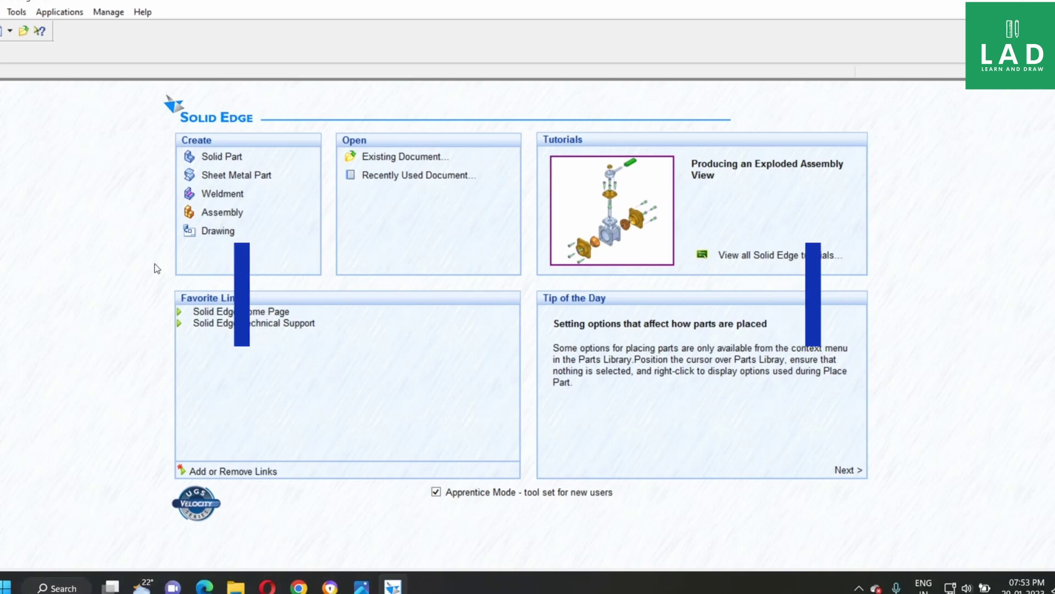
# - Create a new solid part and open the model5 reference drawing beside Solid Edge
pyautogui.click(222, 158)
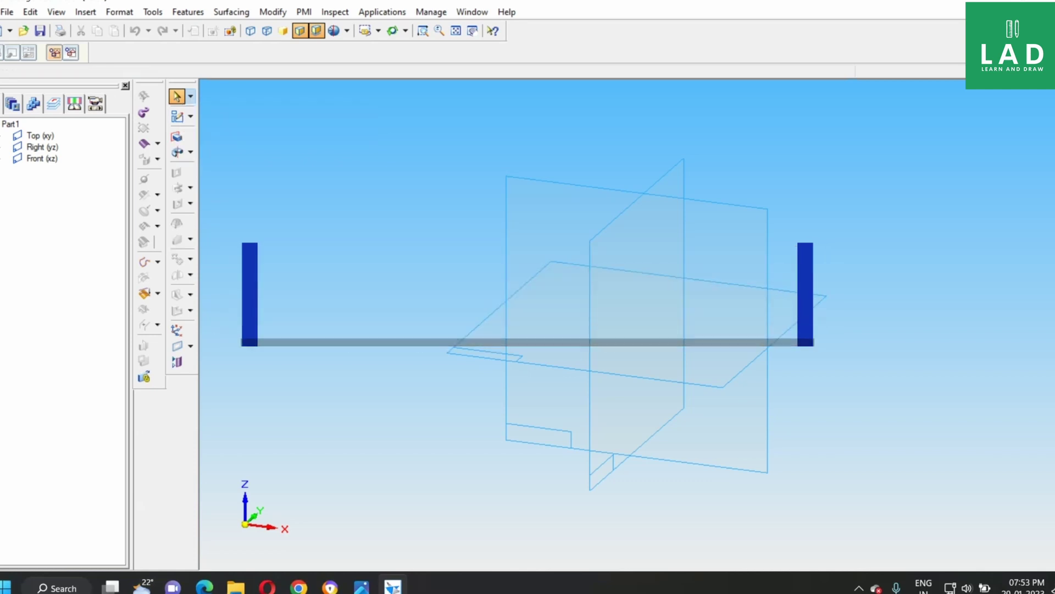
pyautogui.click(392, 585)
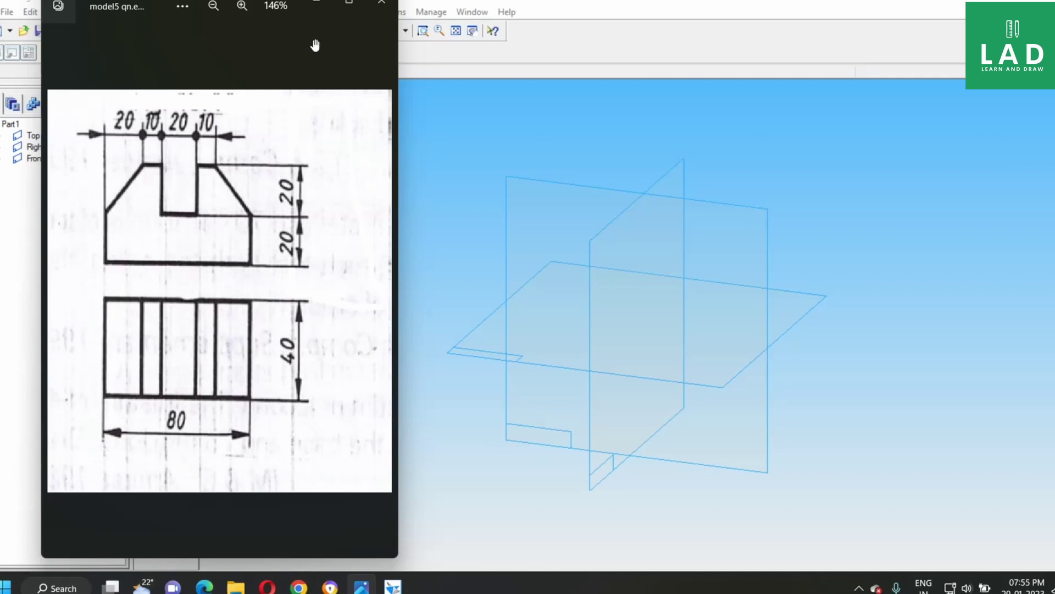
# - Start a protrusion sketch on the Front (xz) plane, rechecking the model5 drawing before hiding it
pyautogui.click(322, 5)
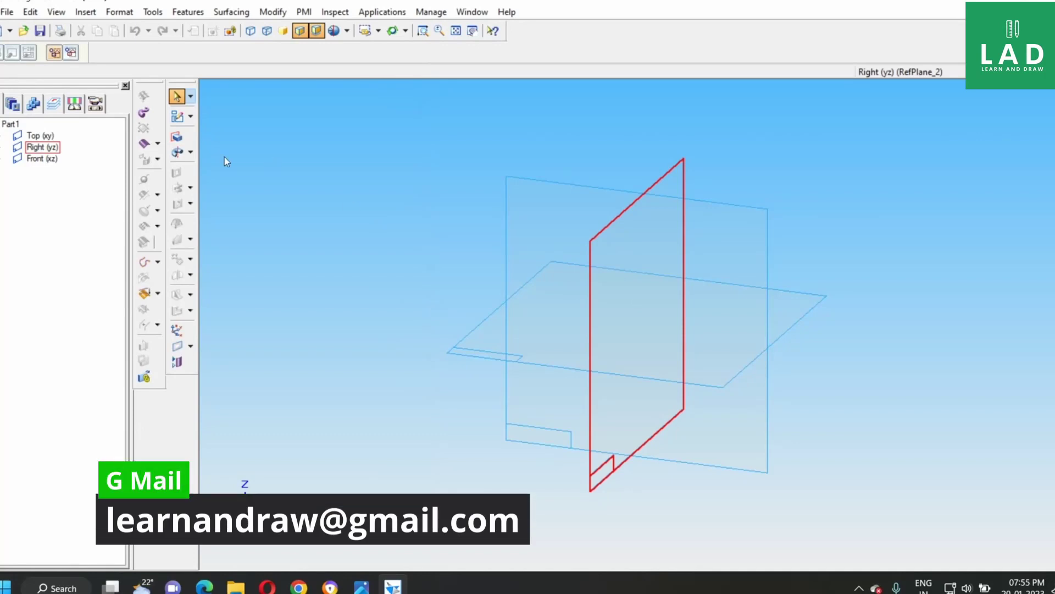
pyautogui.click(179, 138)
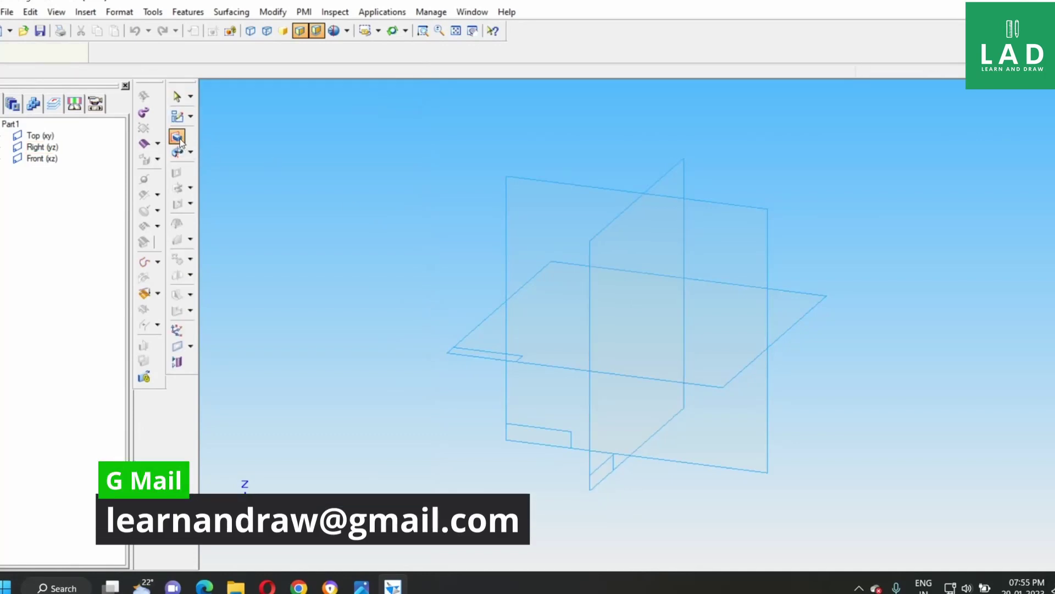
pyautogui.click(542, 225)
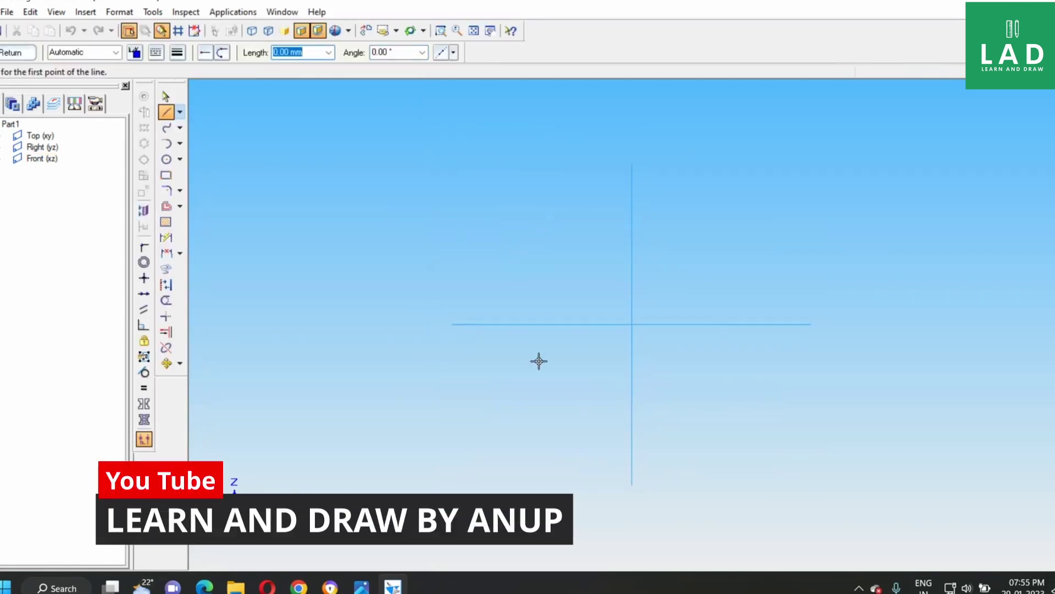
pyautogui.click(367, 588)
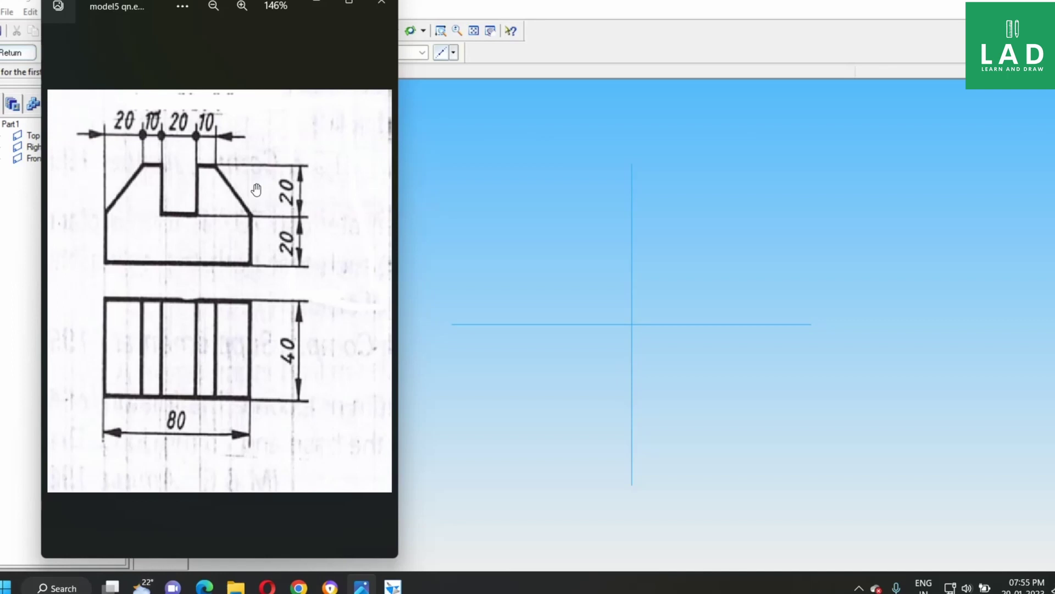
pyautogui.click(317, 4)
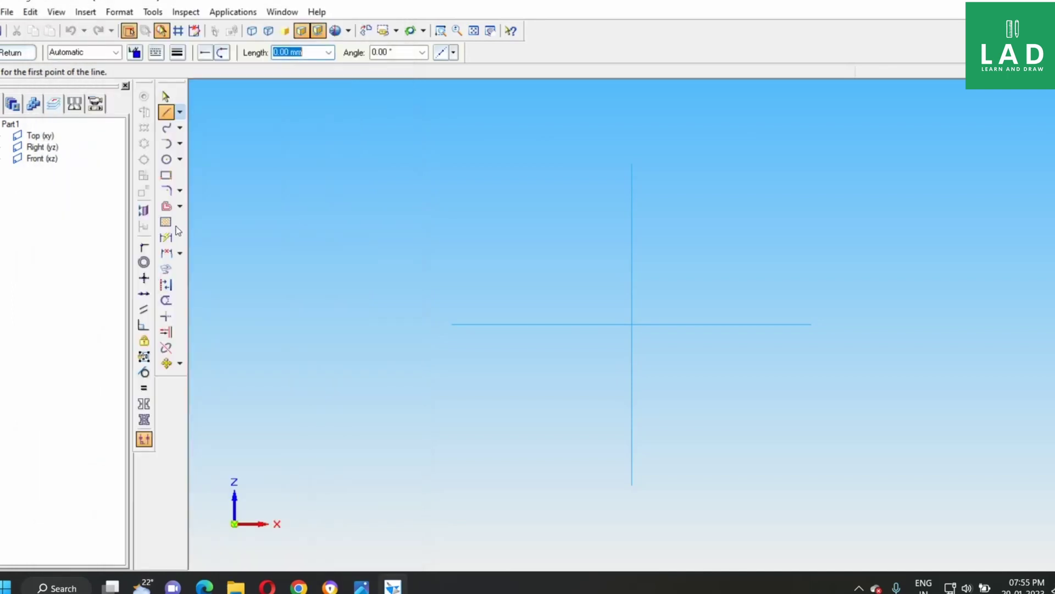
# - Draw an 80 × 40 mm rectangle above the origin
pyautogui.click(167, 176)
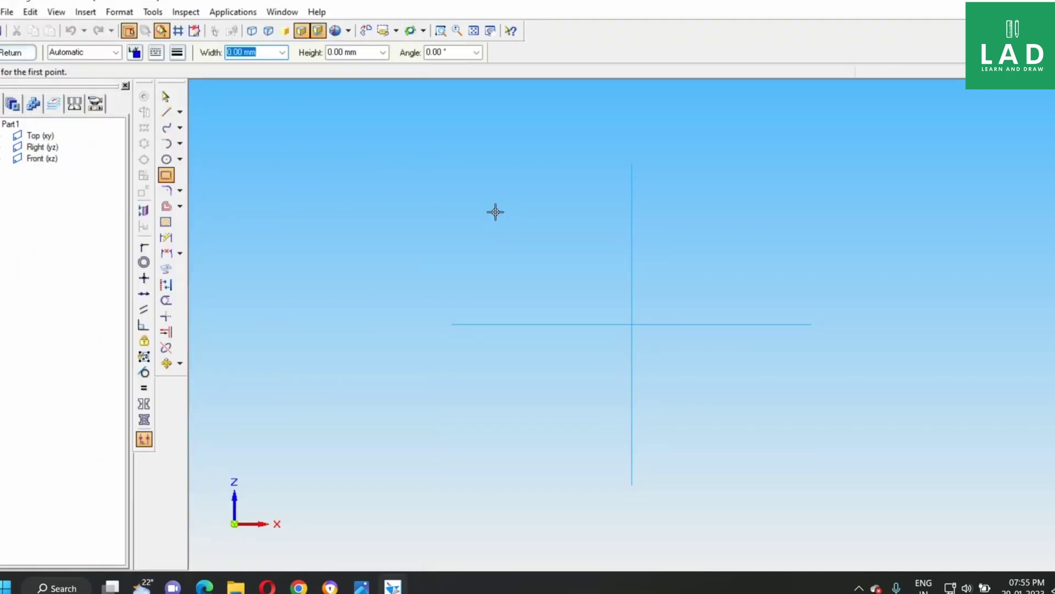
pyautogui.click(511, 232)
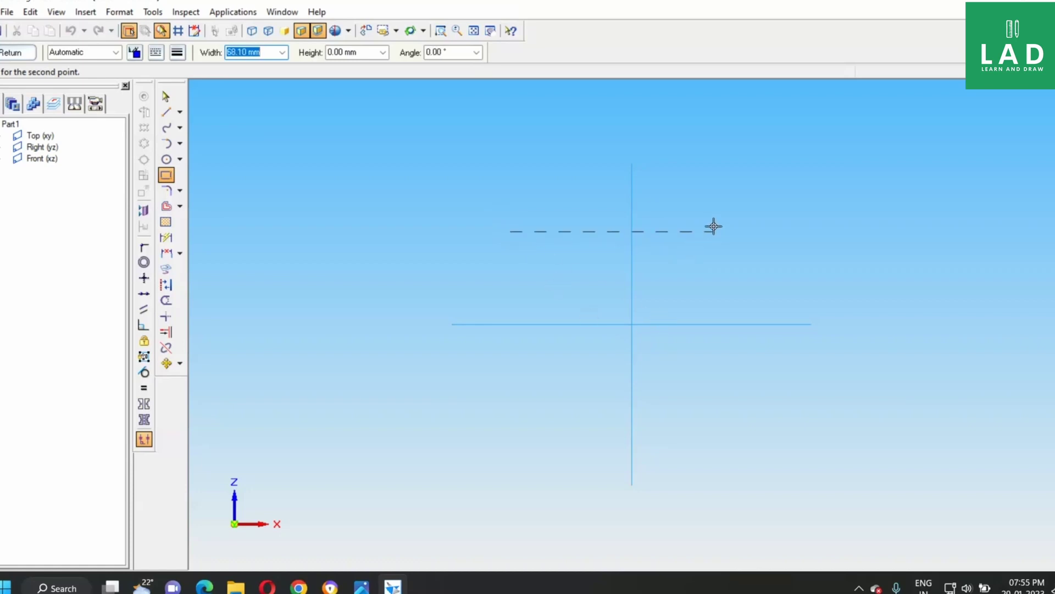
pyautogui.write('80')
pyautogui.press('Tab')
pyautogui.write('4')
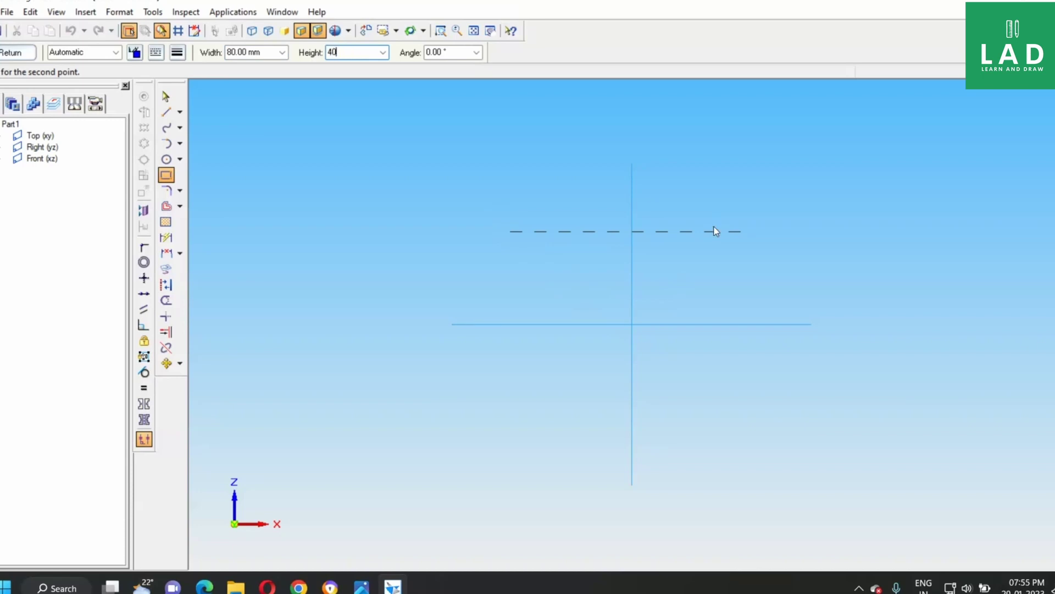
pyautogui.write('0')
pyautogui.press('Tab')
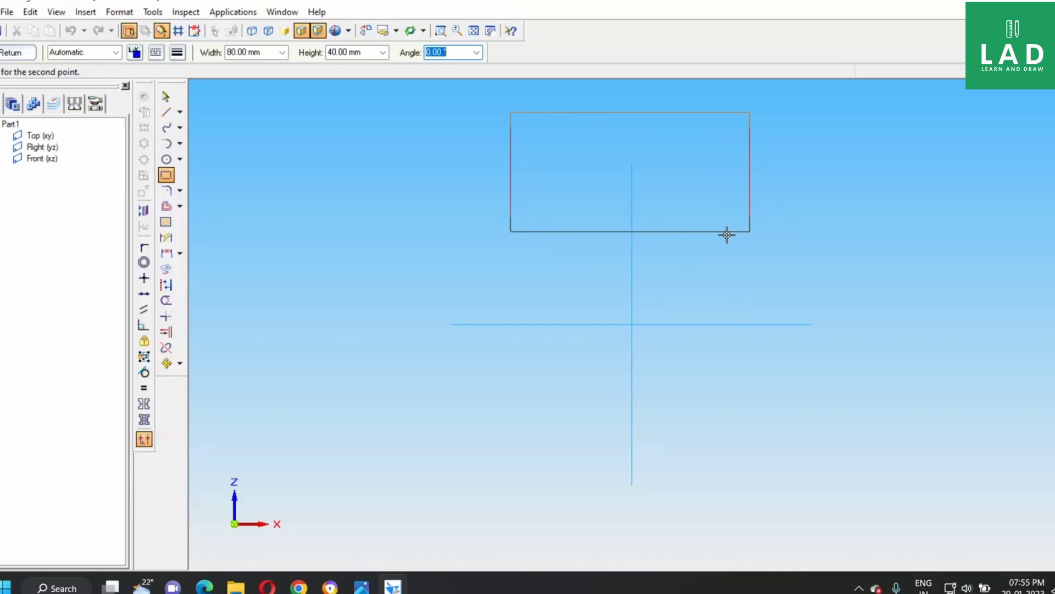
pyautogui.click(726, 234)
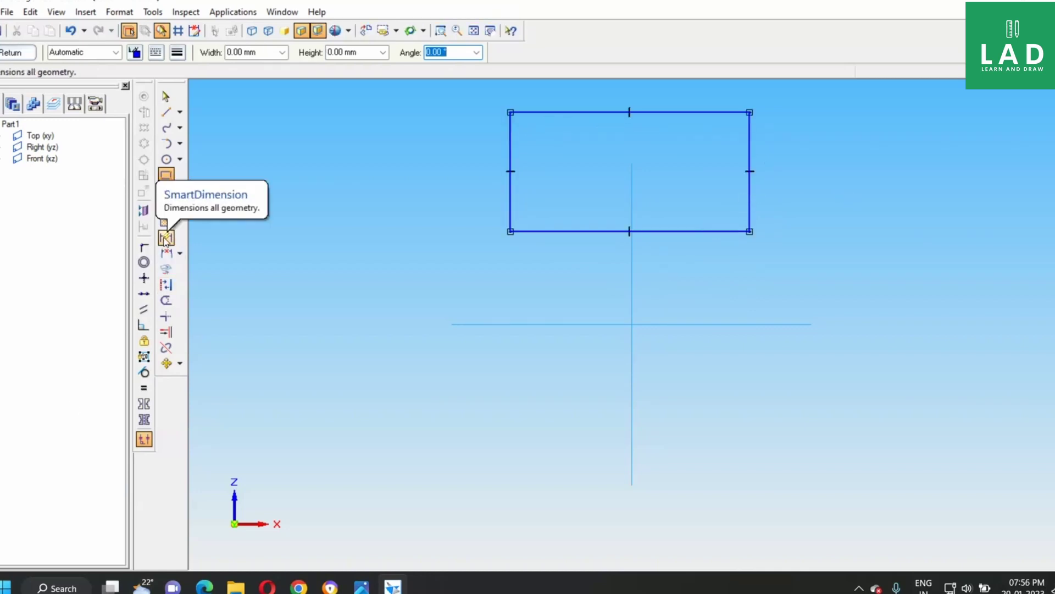
# - Dimension the rectangle's left edge (40 mm) and top edge (80 mm)
pyautogui.click(165, 238)
pyautogui.click(509, 159)
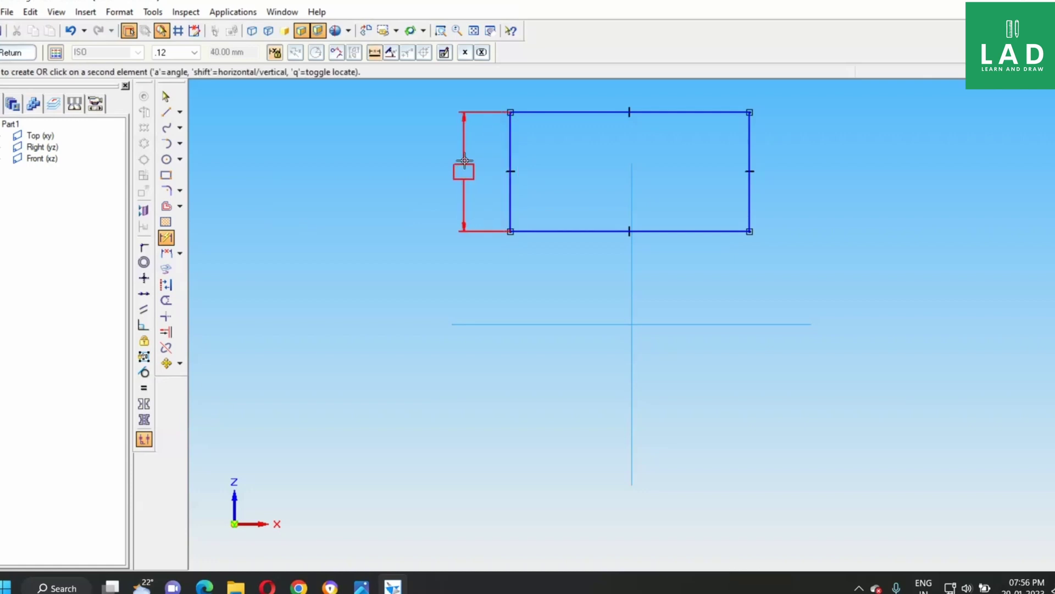
pyautogui.click(465, 160)
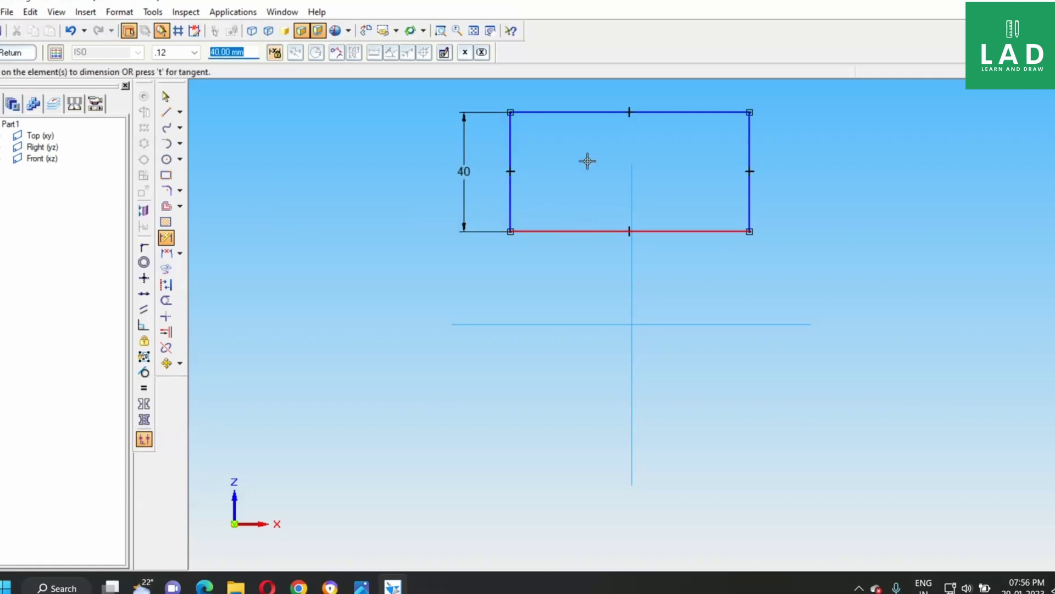
pyautogui.click(587, 111)
pyautogui.click(586, 96)
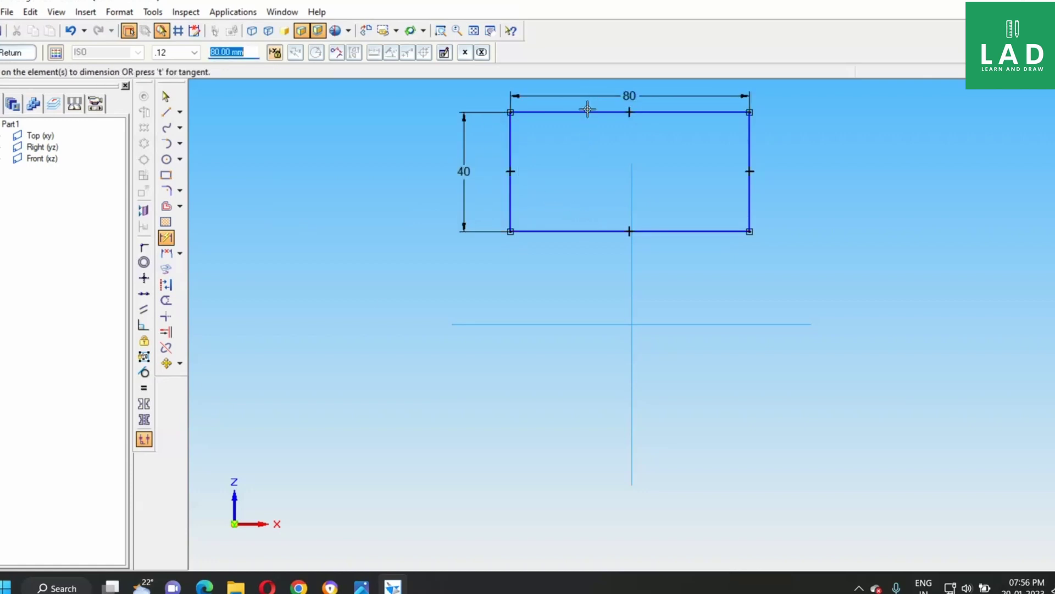
# - Connect the bottom edge's midpoint to the origin and bring the model5 drawing back up
pyautogui.click(147, 248)
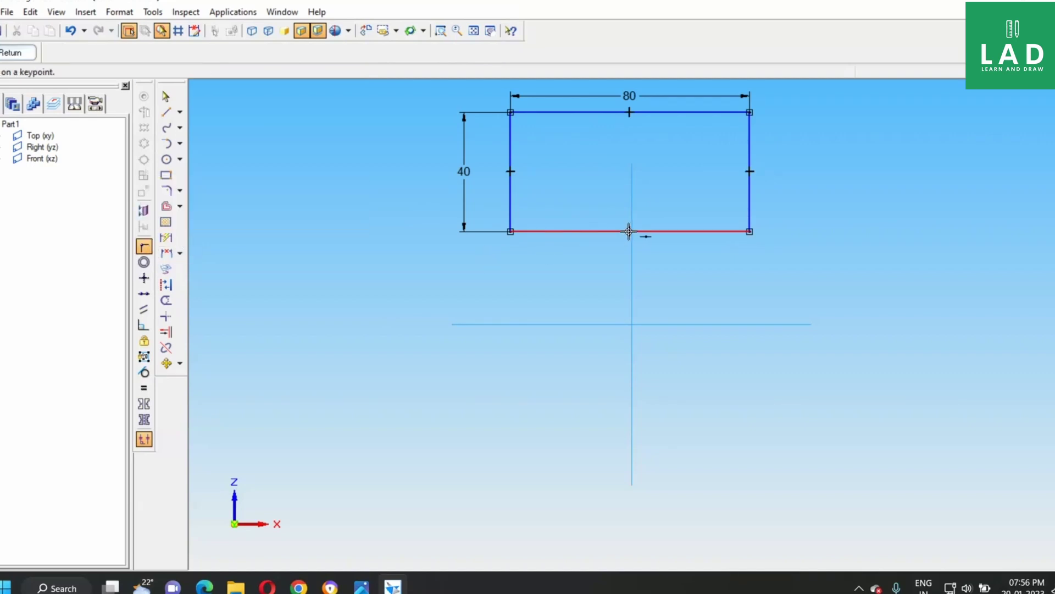
pyautogui.click(629, 232)
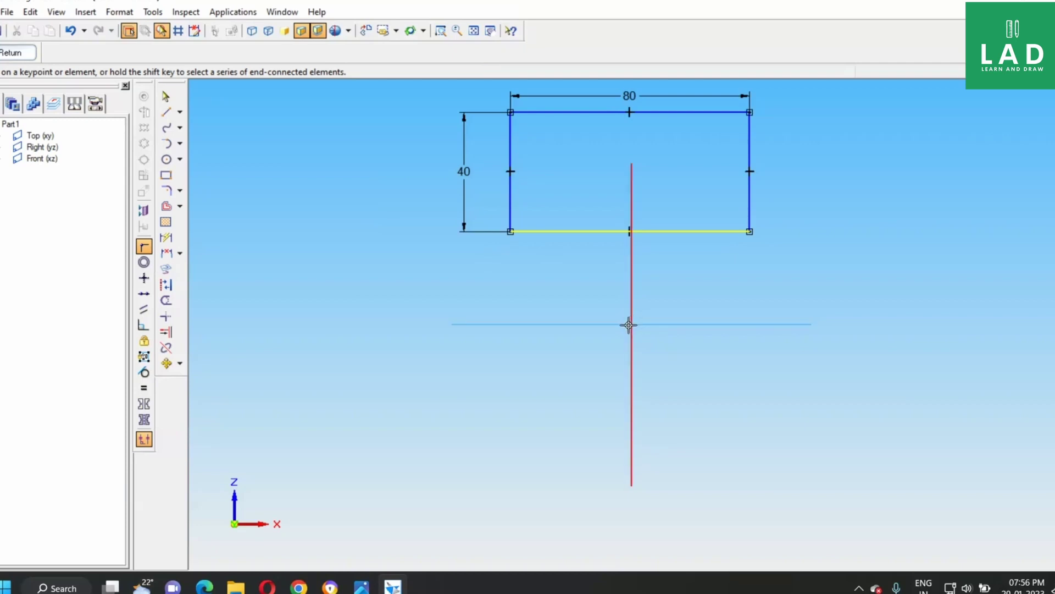
pyautogui.click(632, 325)
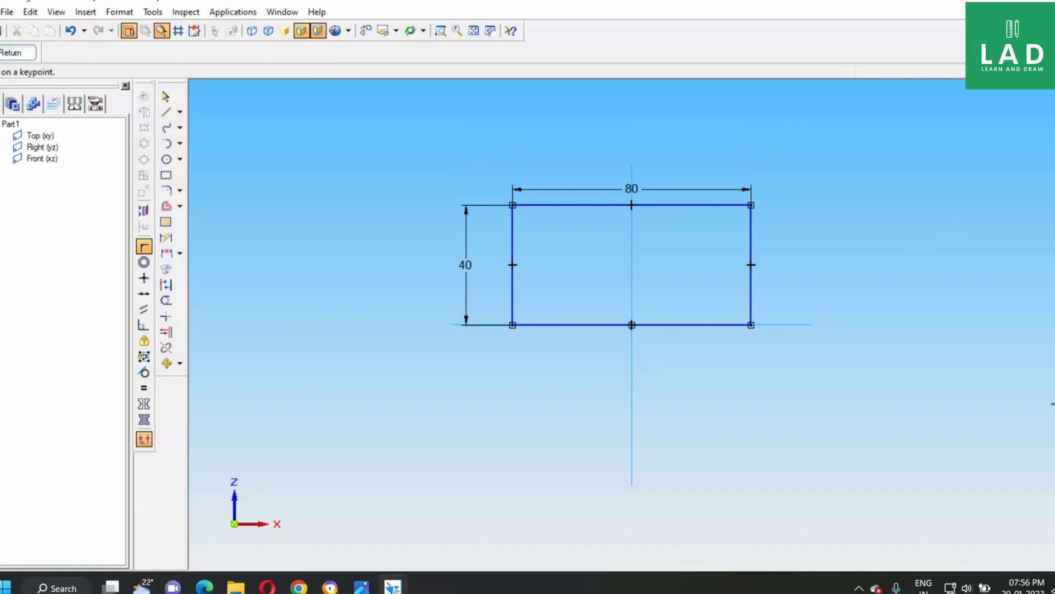
pyautogui.click(362, 587)
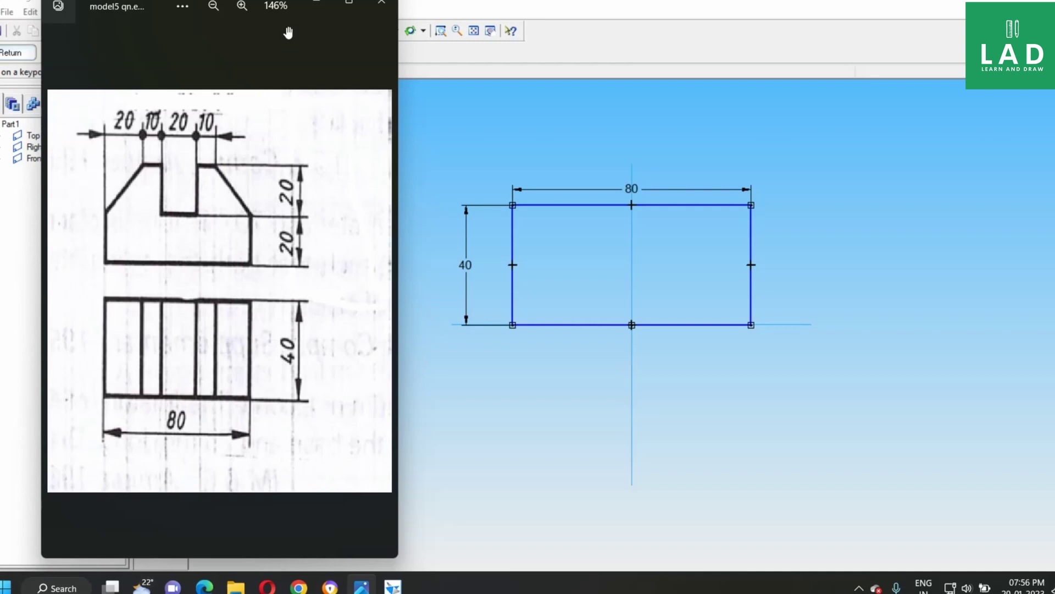
# - Hide the model5 reference drawing so the 80 × 40 rectangle sketch is fully visible
pyautogui.click(318, 6)
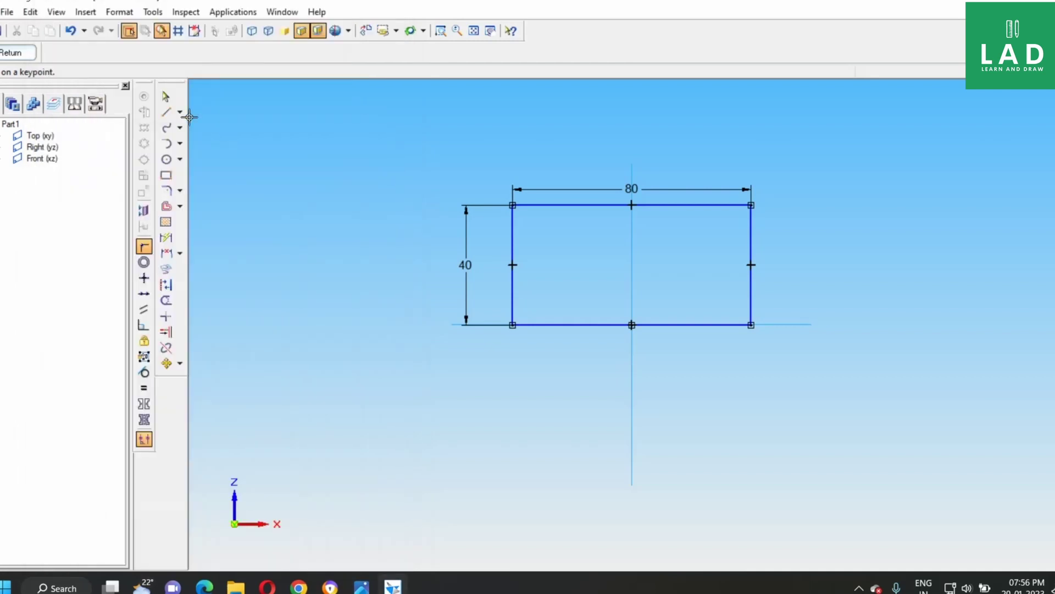
# - Draw a 20 mm top-edge line and a diagonal down to the left edge, cutting the top-left corner
pyautogui.click(166, 112)
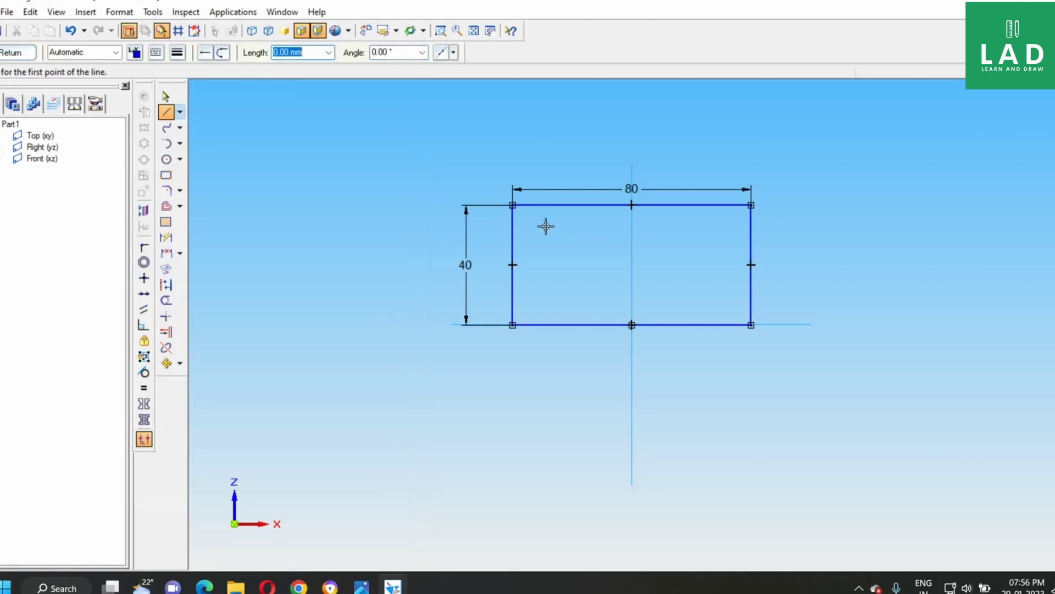
pyautogui.click(512, 205)
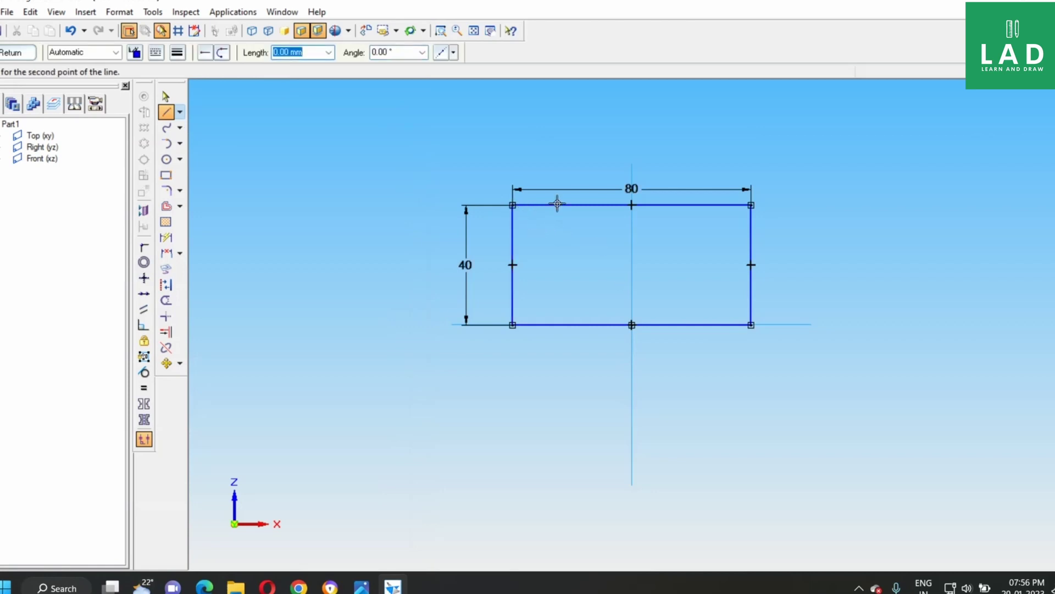
pyautogui.write('20')
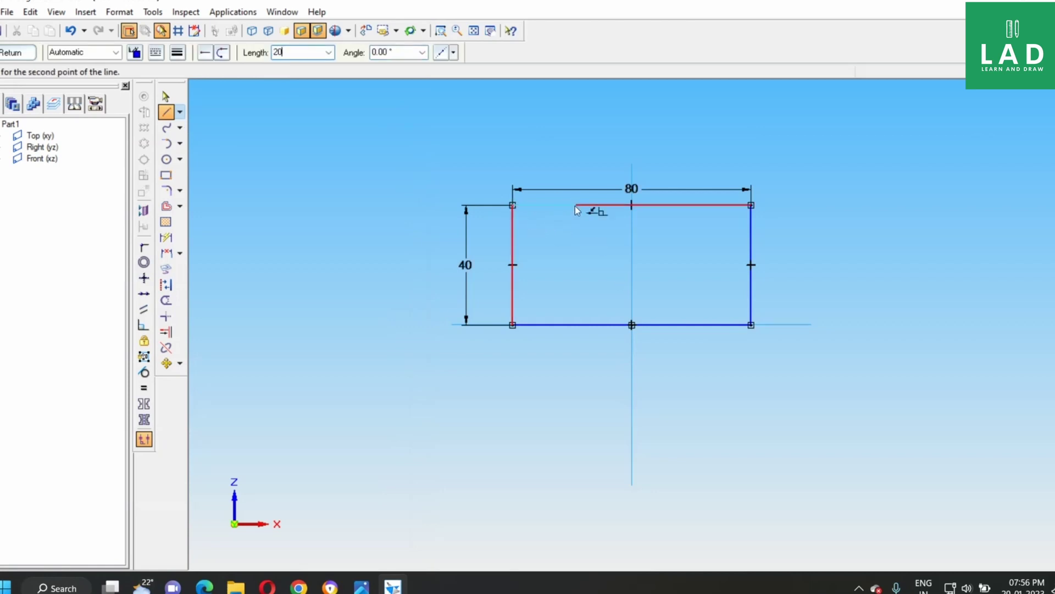
pyautogui.press('Tab')
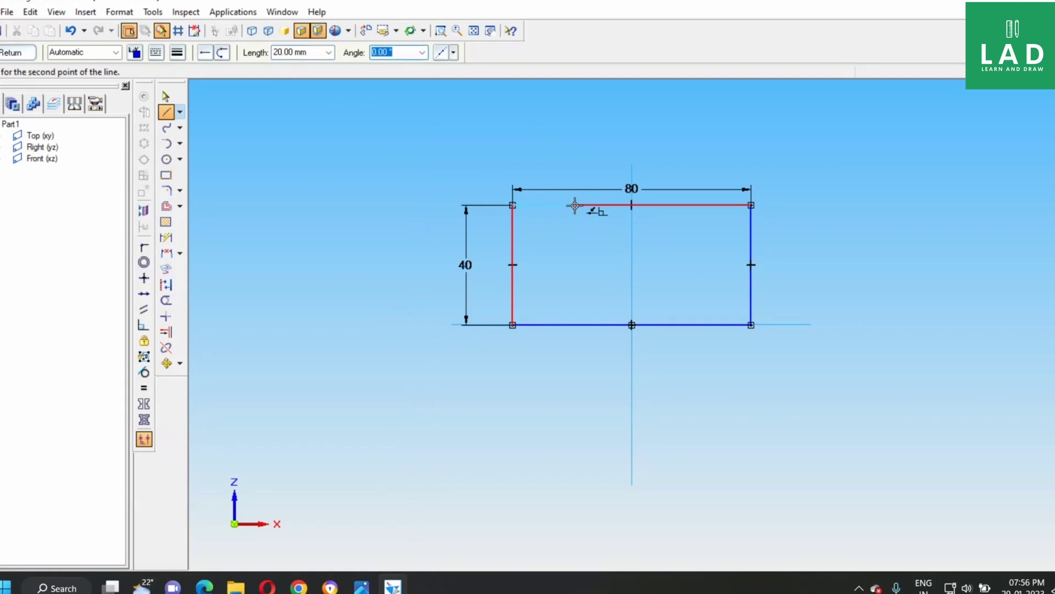
pyautogui.click(574, 205)
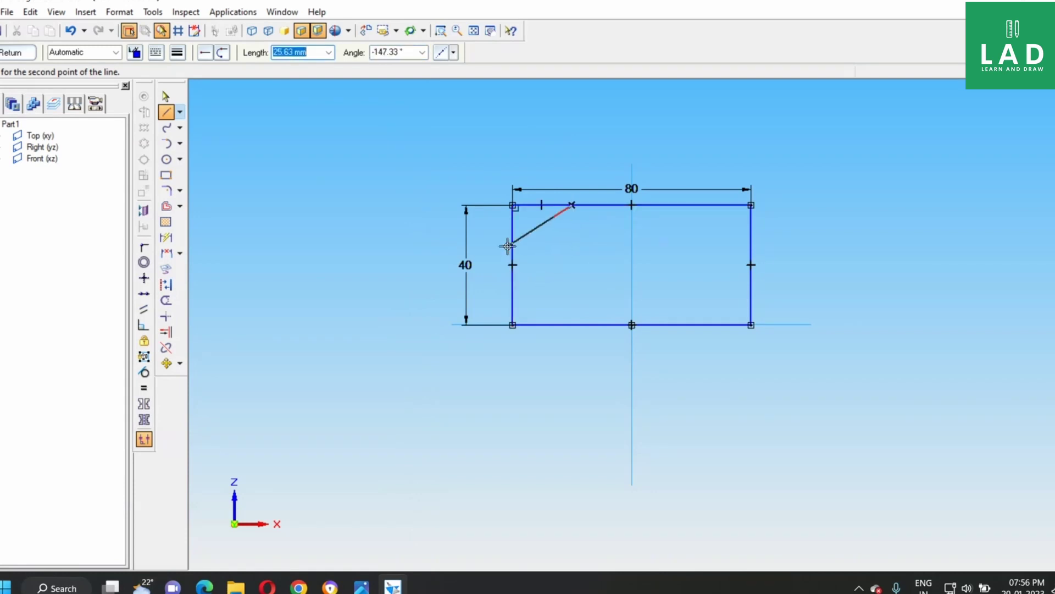
pyautogui.click(510, 265)
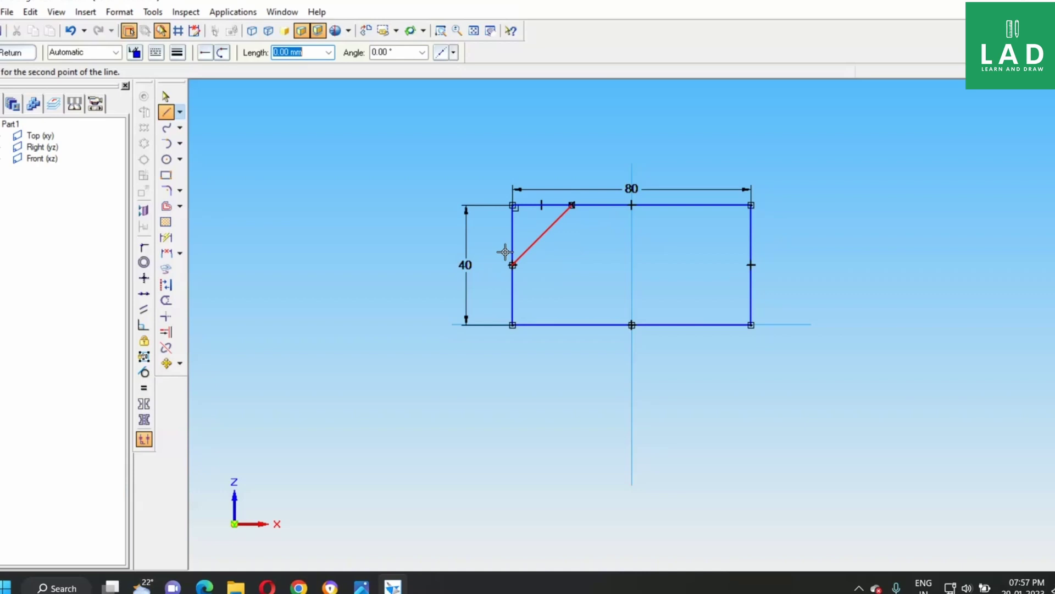
pyautogui.rightClick(592, 265)
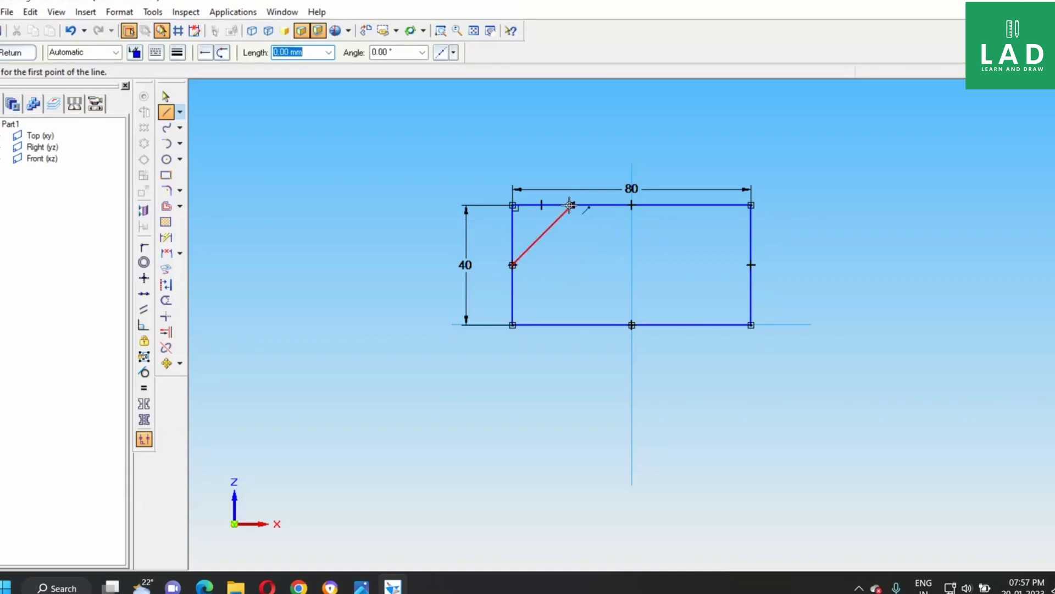
# - Draw the slot lines: 10 mm along the top, 20 mm down, 20 mm across, 20 mm up
pyautogui.click(571, 205)
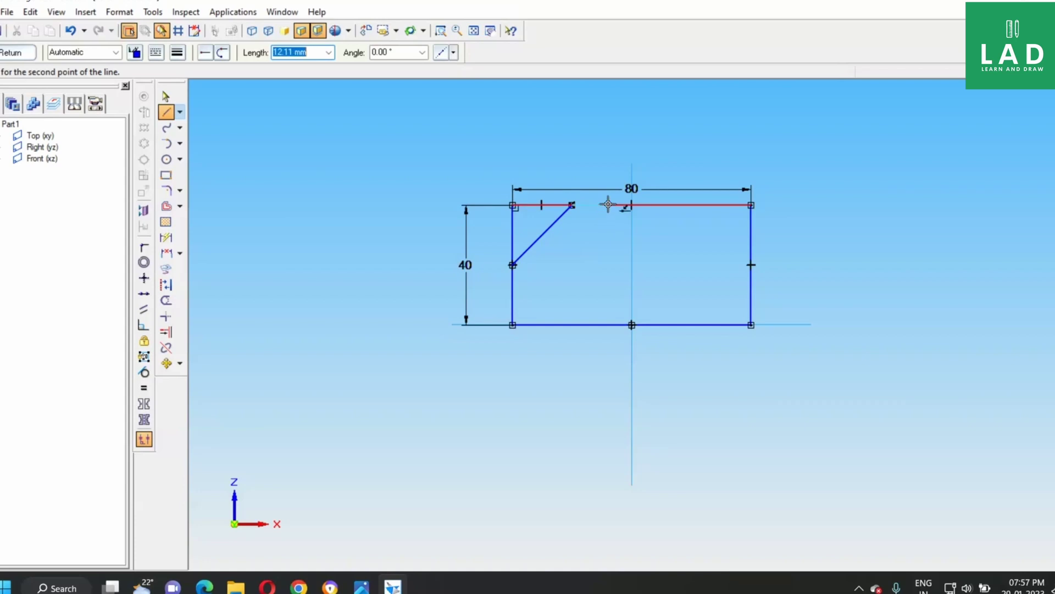
pyautogui.write('10')
pyautogui.press('Tab')
pyautogui.click(608, 205)
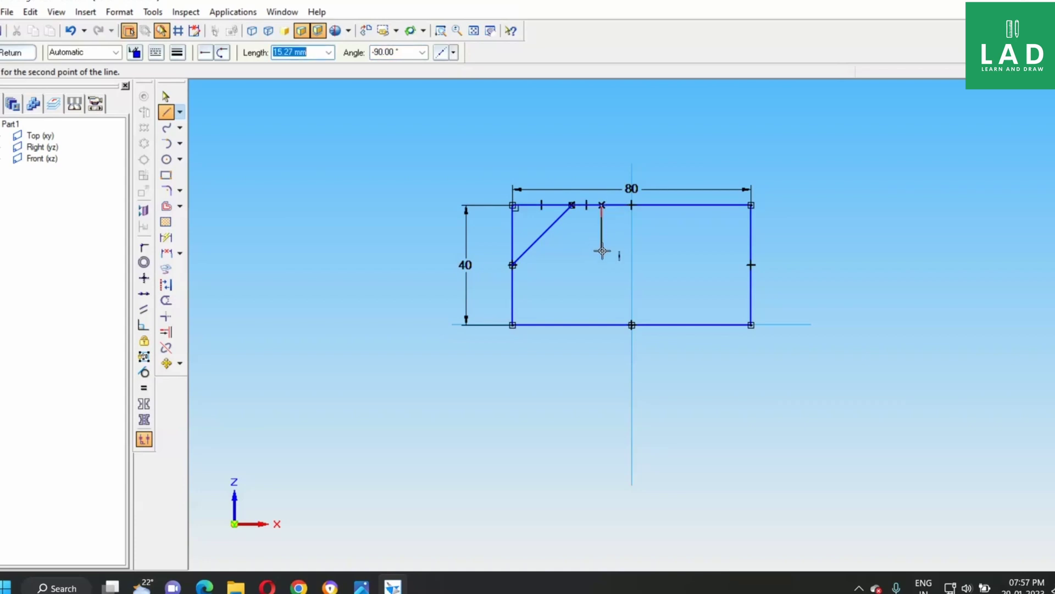
pyautogui.write('20')
pyautogui.press('Tab')
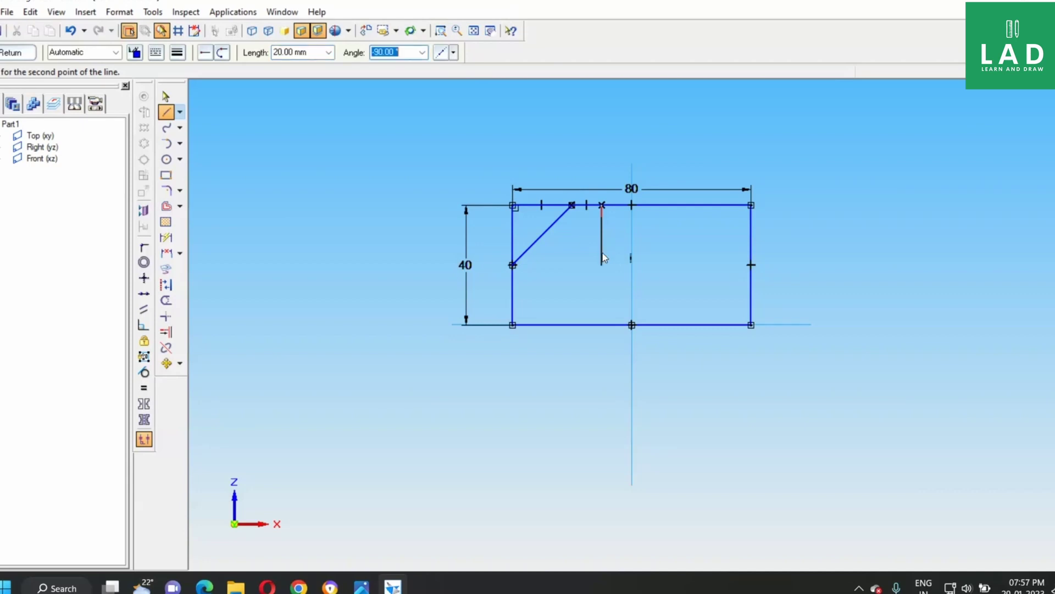
pyautogui.click(603, 253)
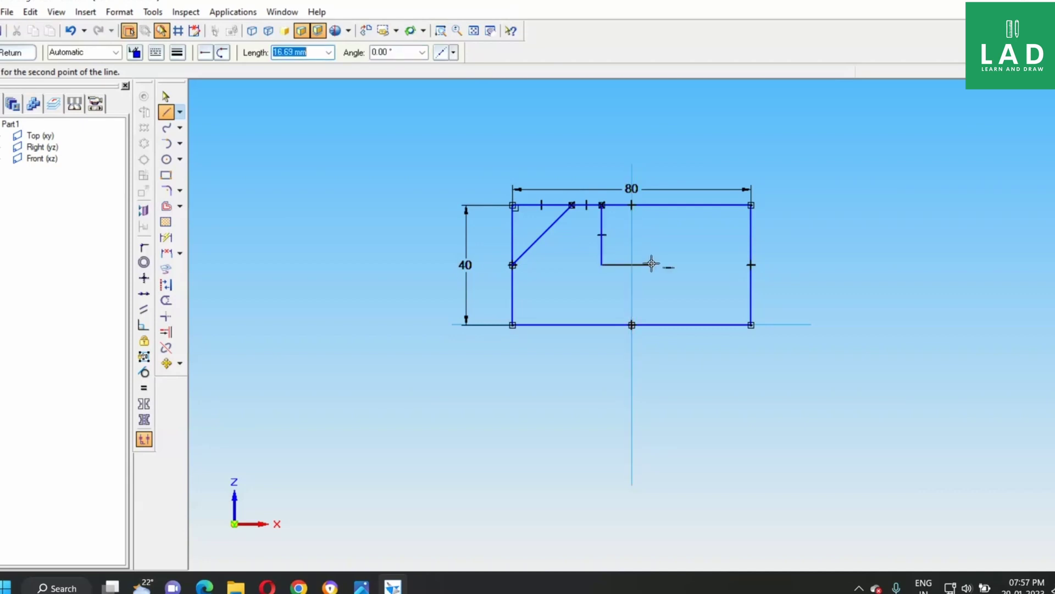
pyautogui.write('20')
pyautogui.press('Tab')
pyautogui.click(652, 235)
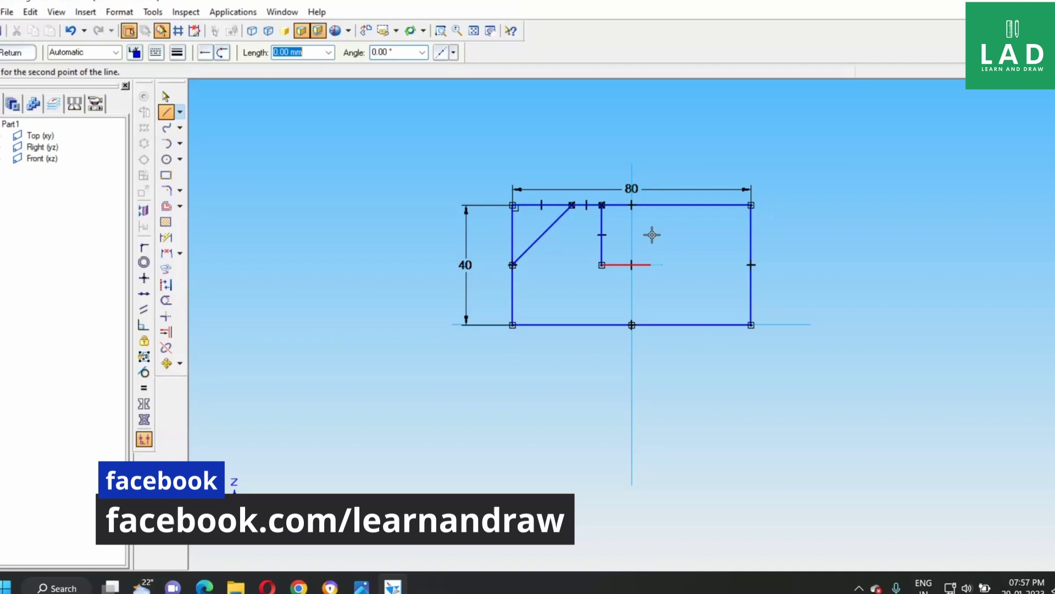
pyautogui.write('20')
pyautogui.press('Tab')
pyautogui.click(664, 208)
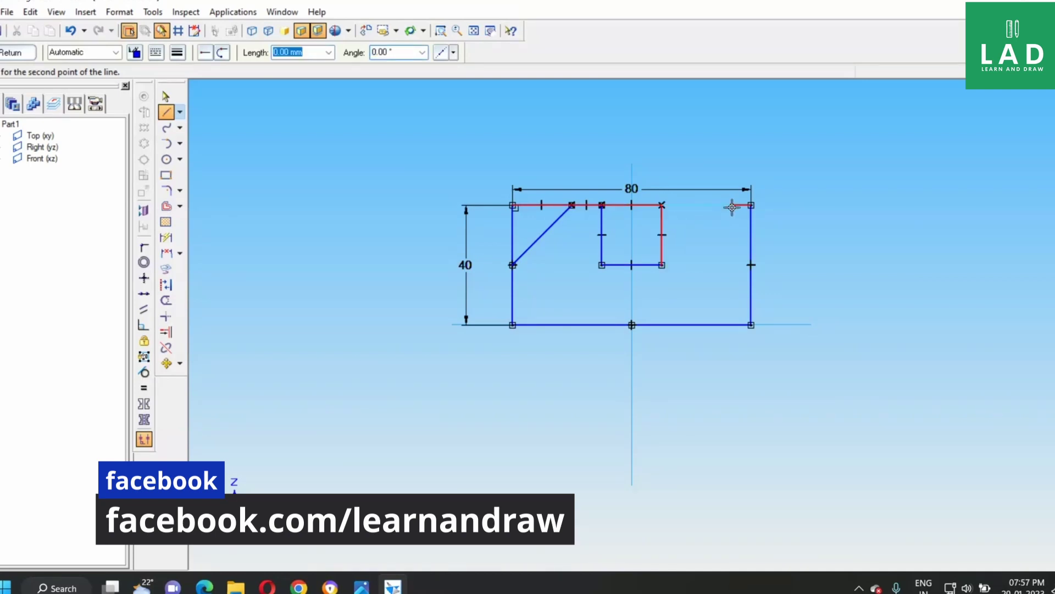
# - Add a 10 mm top segment and a diagonal down to the right edge's midpoint
pyautogui.write('10')
pyautogui.press('Tab')
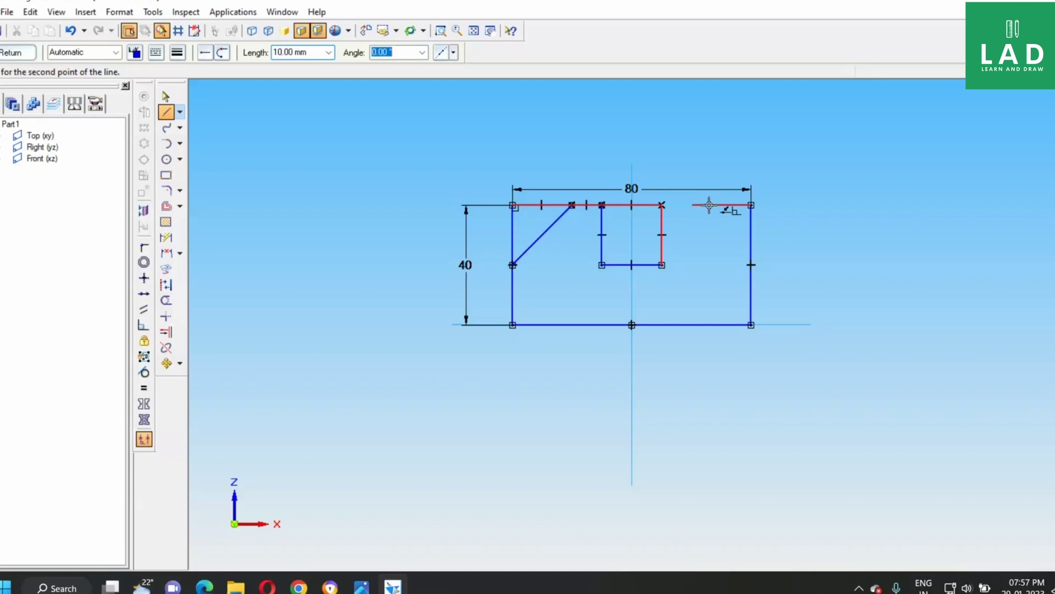
pyautogui.click(709, 213)
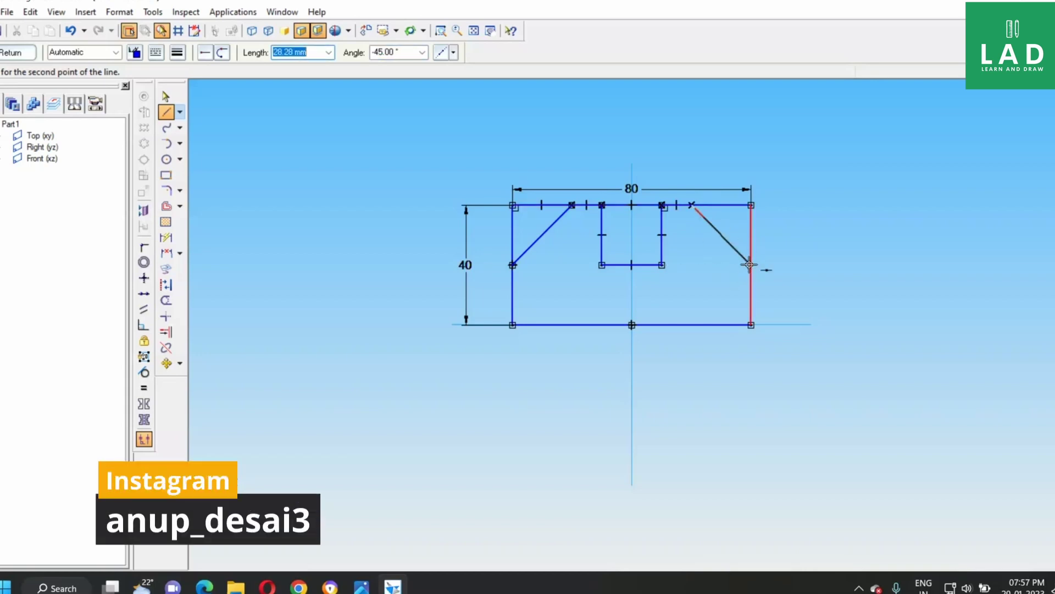
pyautogui.click(750, 265)
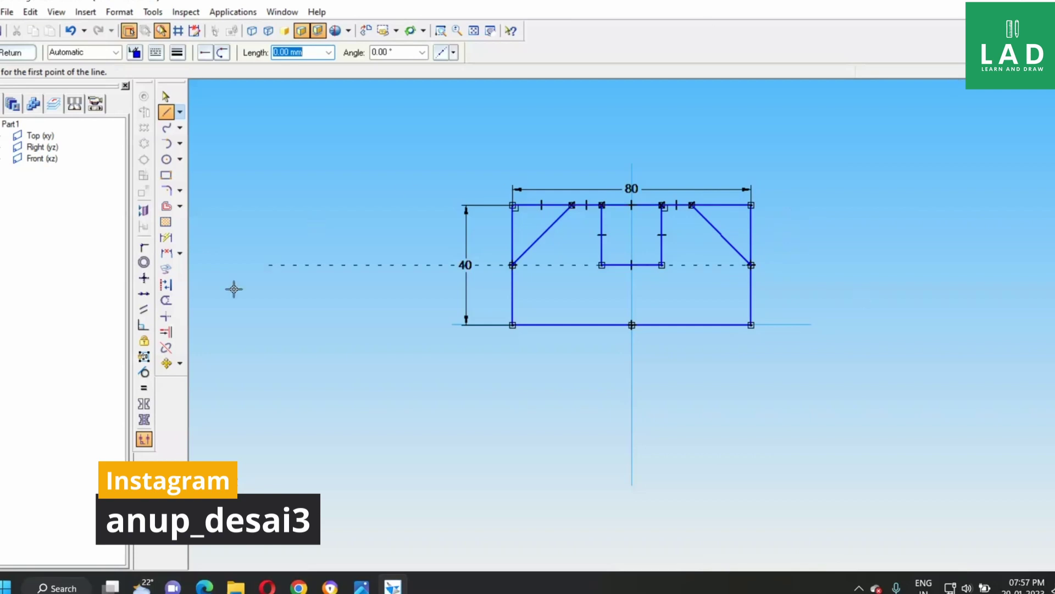
# - Trim the rectangle's upper side segments and top-edge pieces, leaving the chamfered slotted profile
pyautogui.click(166, 300)
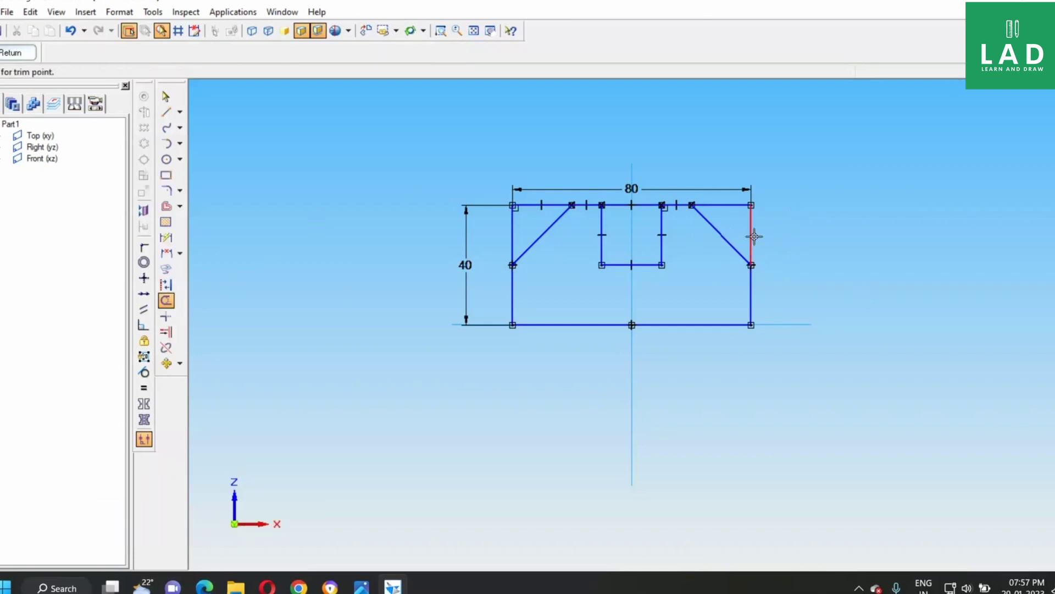
pyautogui.click(755, 236)
pyautogui.click(733, 205)
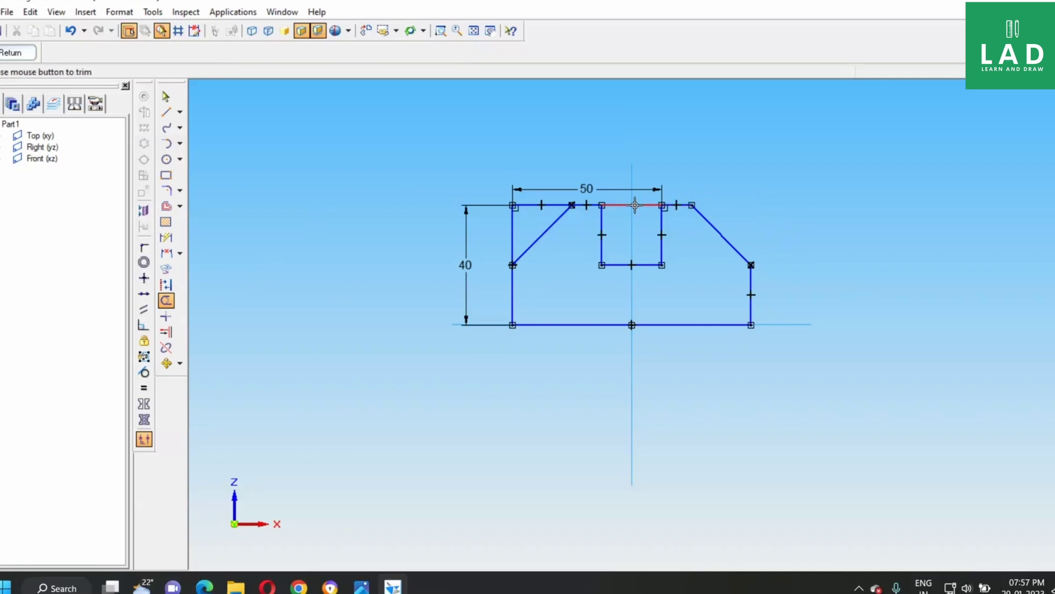
pyautogui.click(632, 205)
pyautogui.click(544, 205)
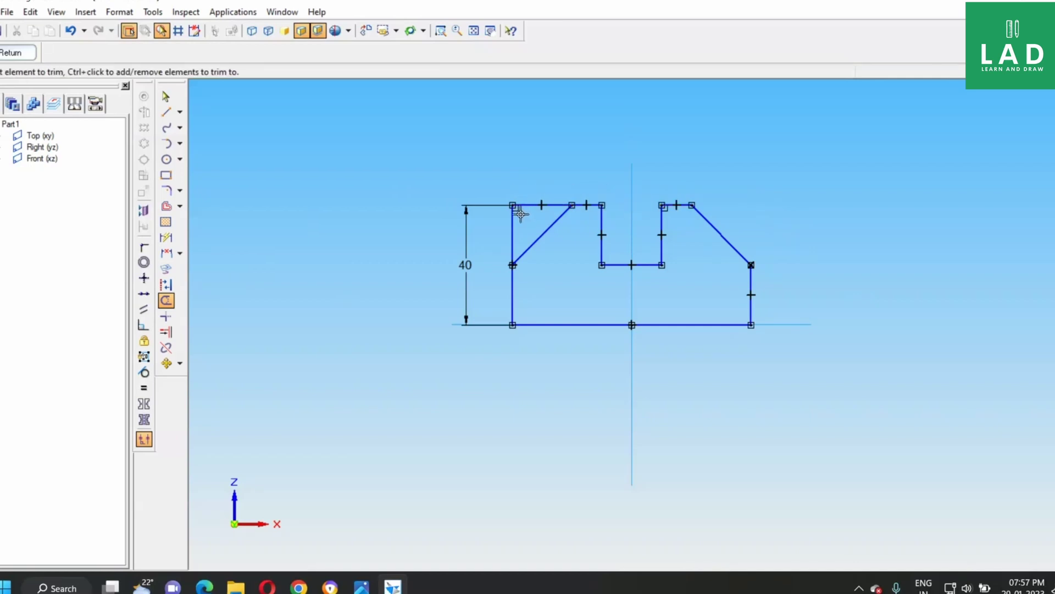
pyautogui.click(513, 223)
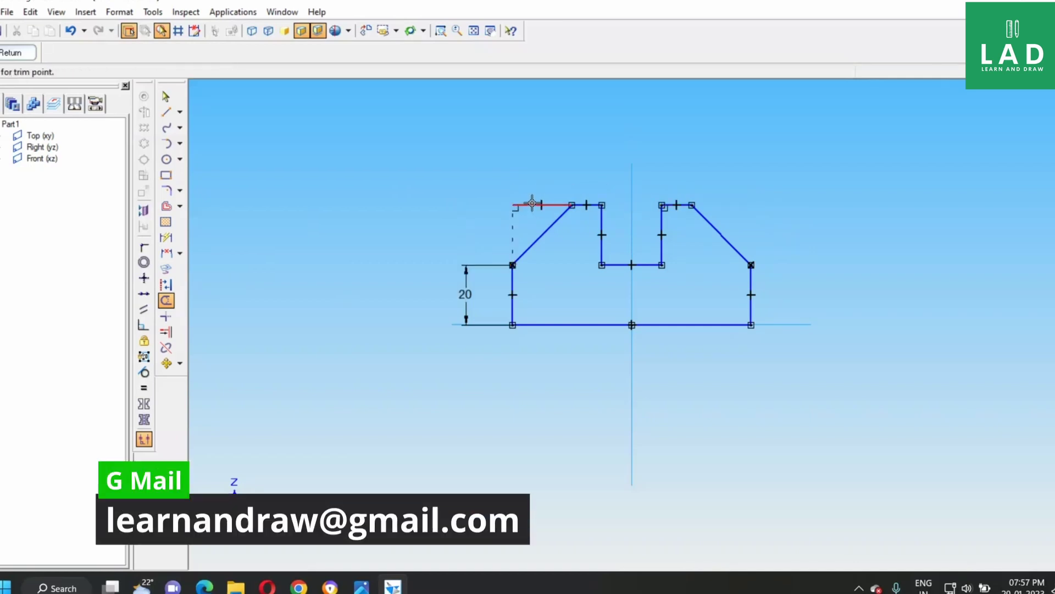
pyautogui.click(531, 205)
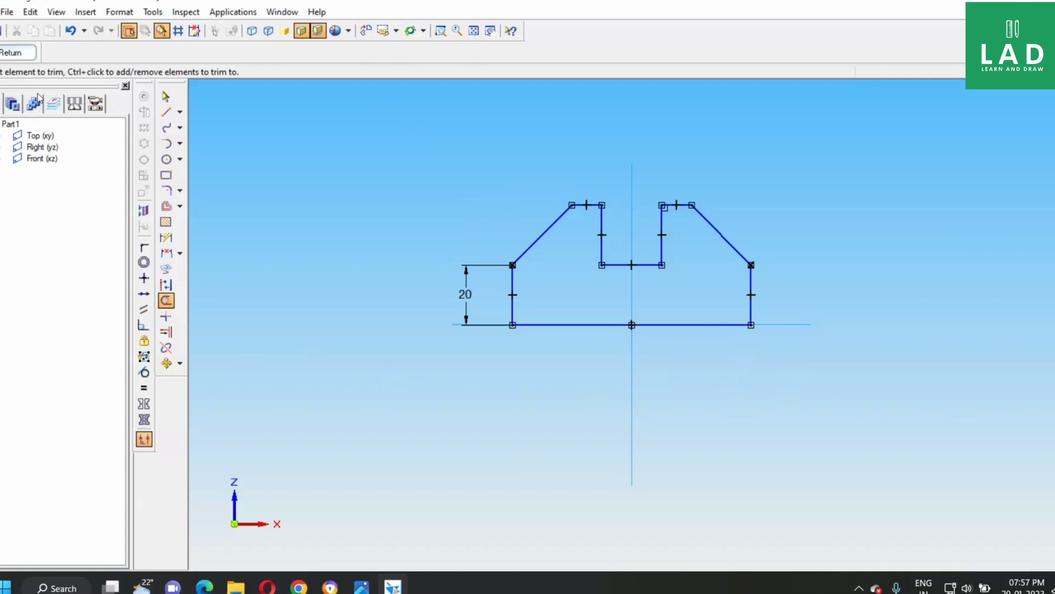
# - Close the sketch and extrude the slotted profile 40 mm to create Protrusion 1
pyautogui.click(8, 53)
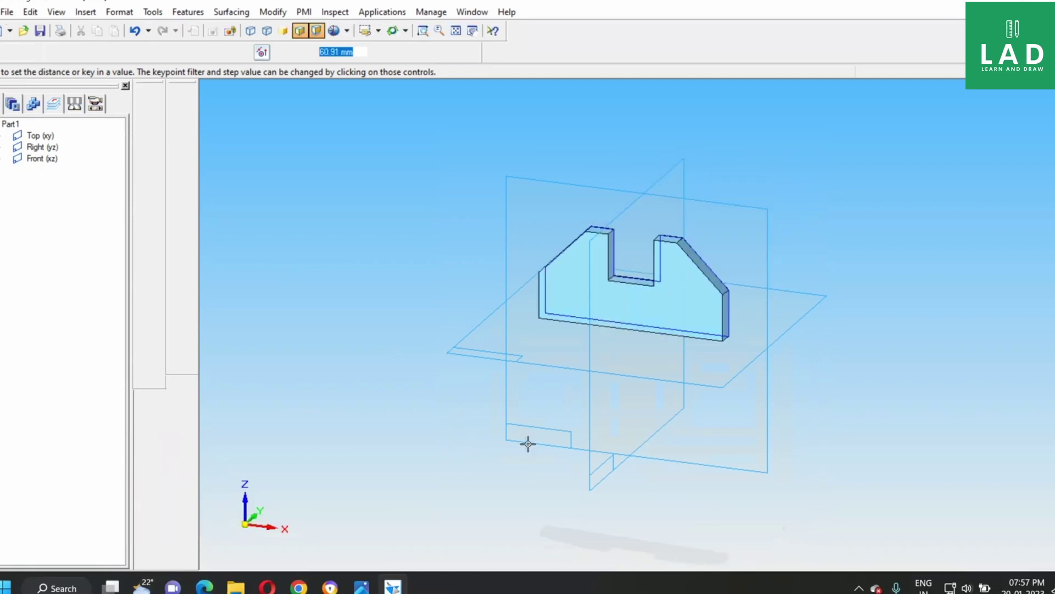
pyautogui.click(361, 586)
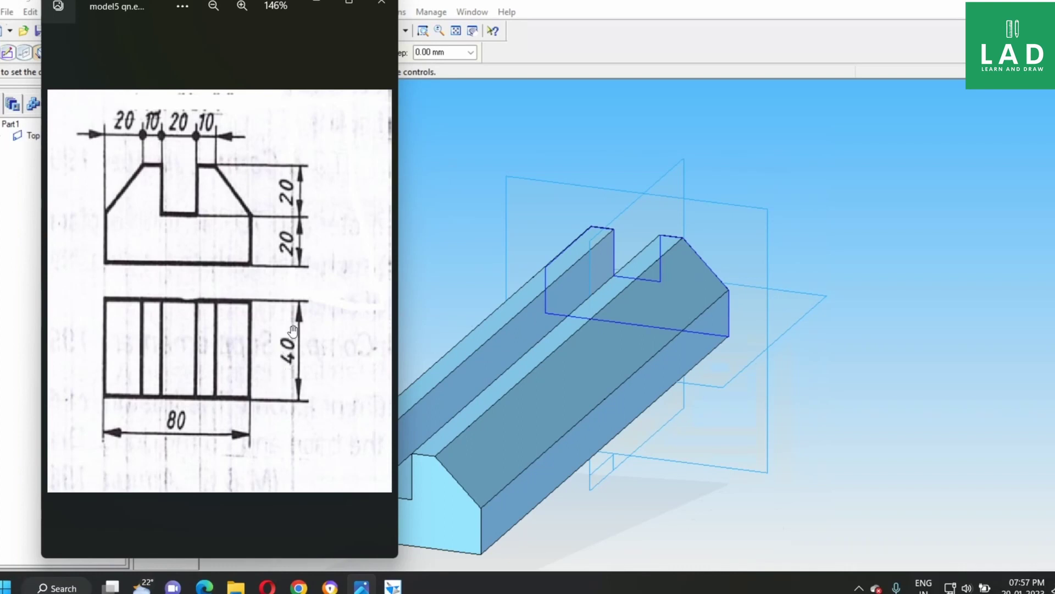
pyautogui.click(326, 13)
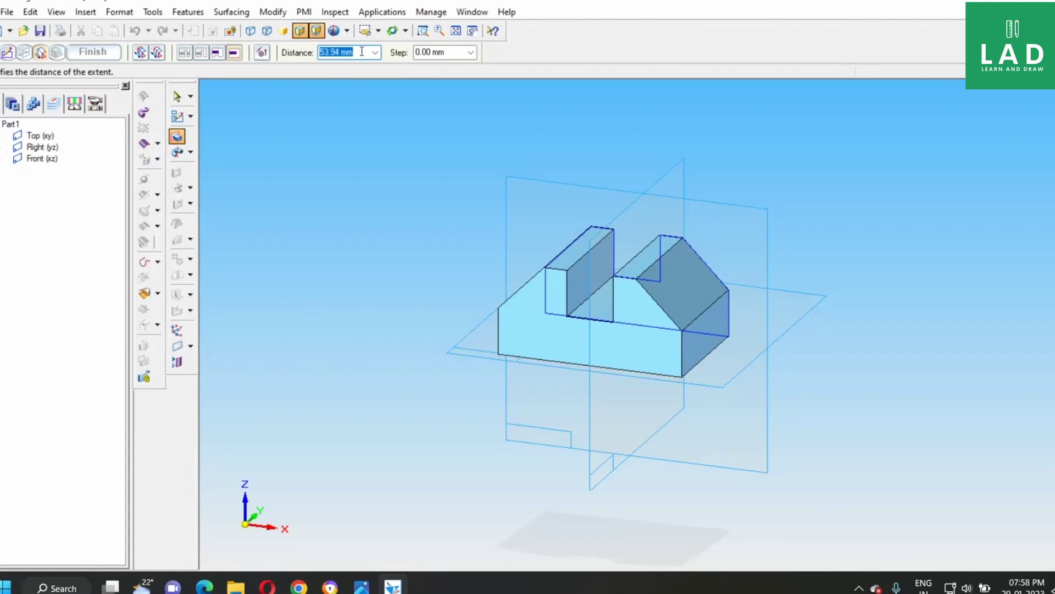
pyautogui.write('4')
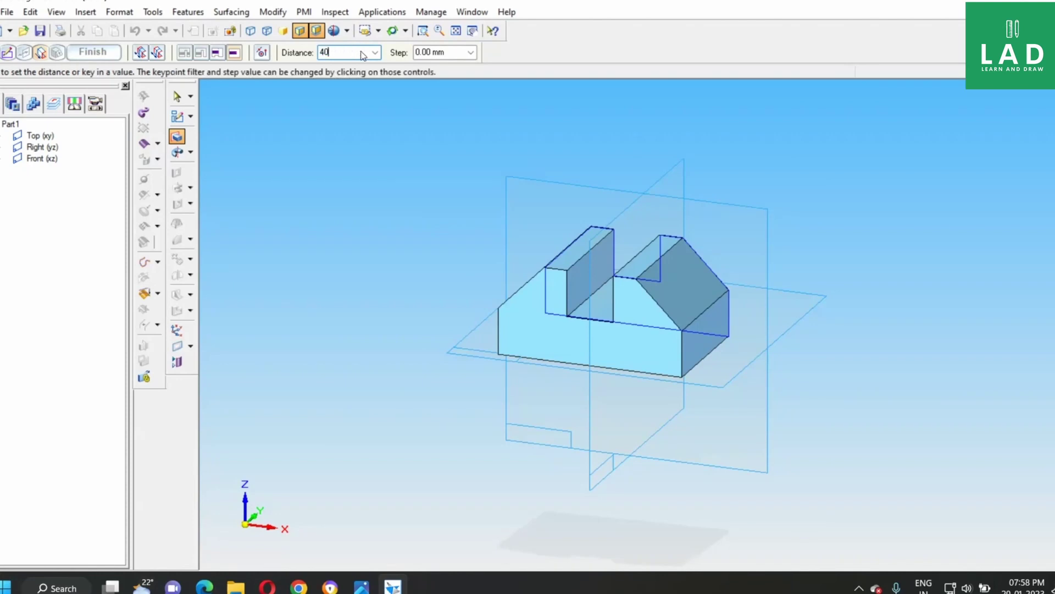
pyautogui.write('0')
pyautogui.press('Return')
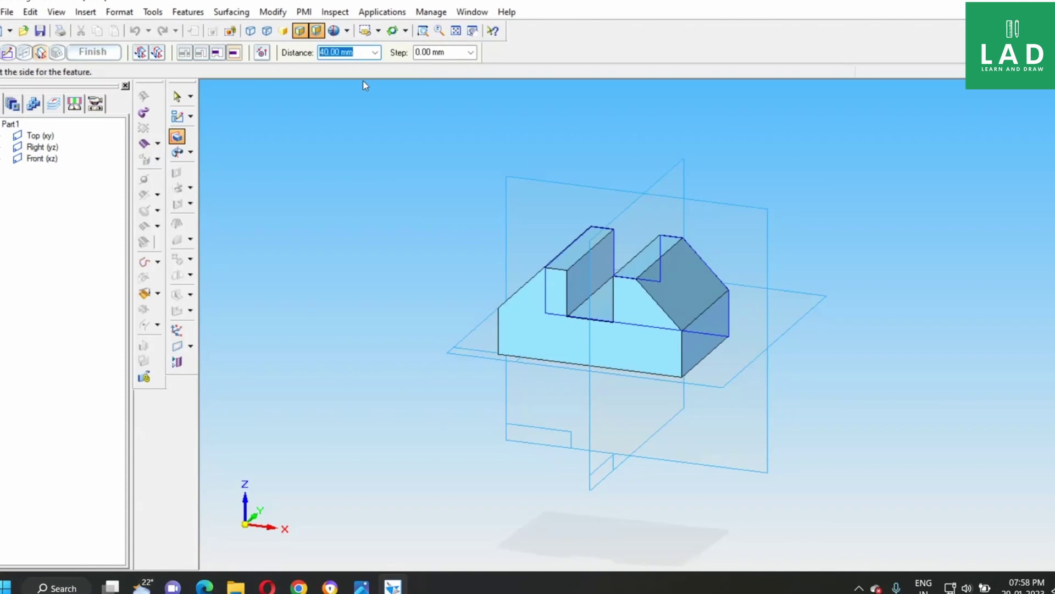
pyautogui.click(390, 176)
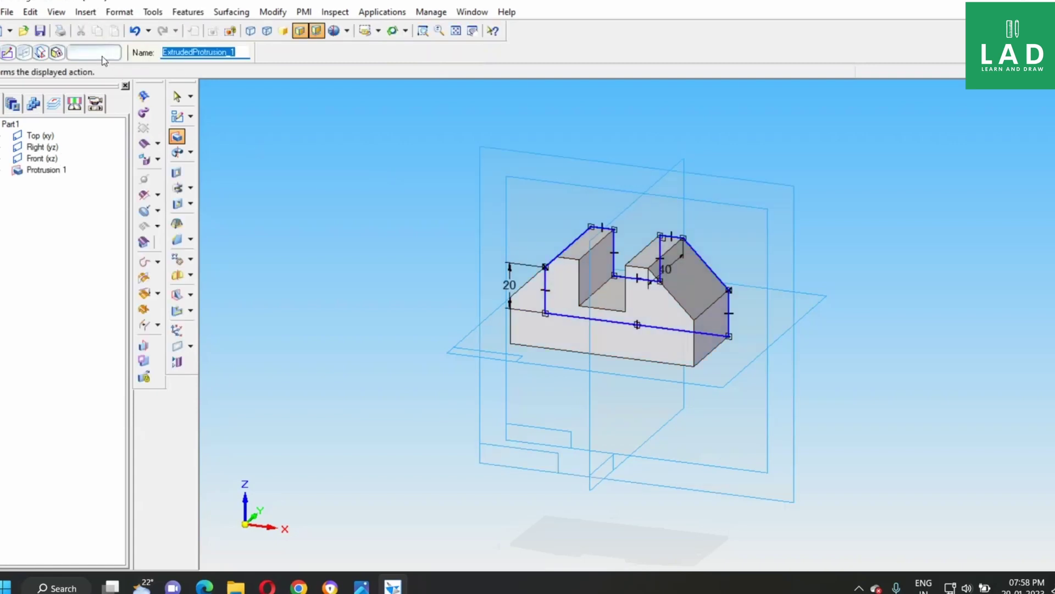
pyautogui.click(93, 52)
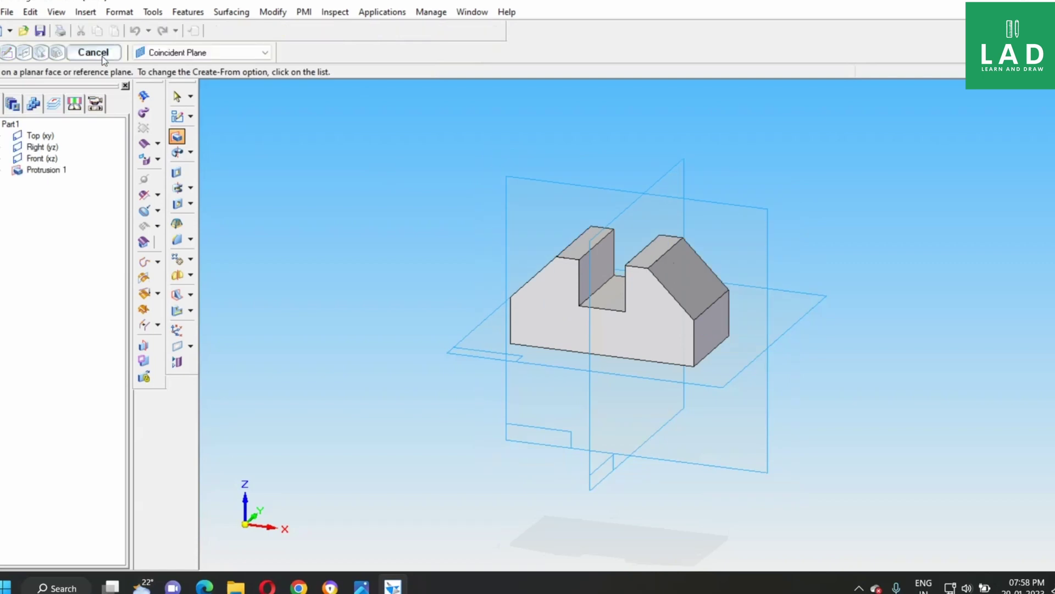
pyautogui.click(102, 57)
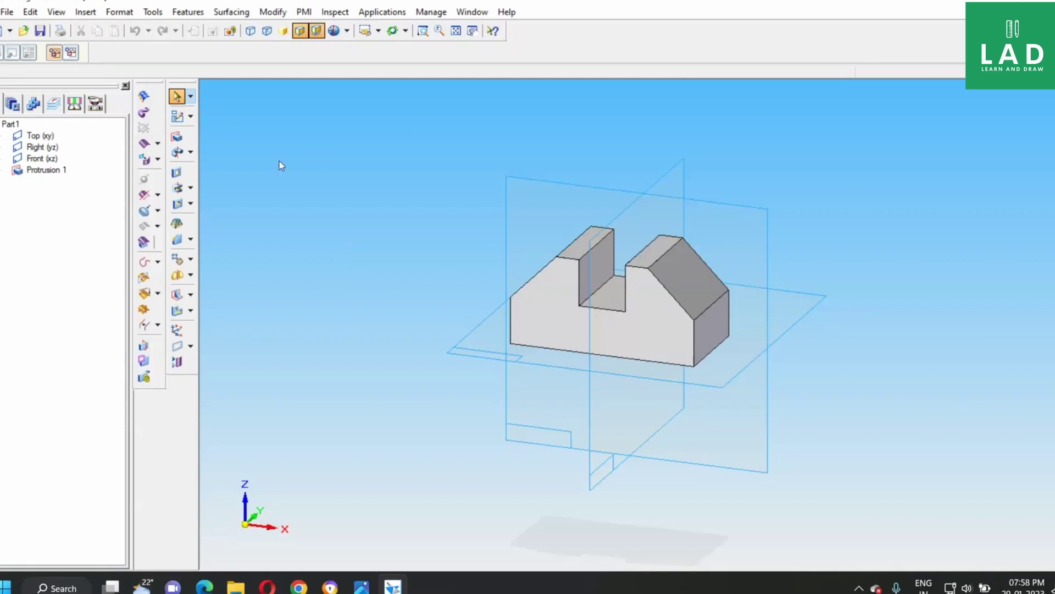
# - Save the part as model 5.par in a new '3d model' folder
pyautogui.click(7, 12)
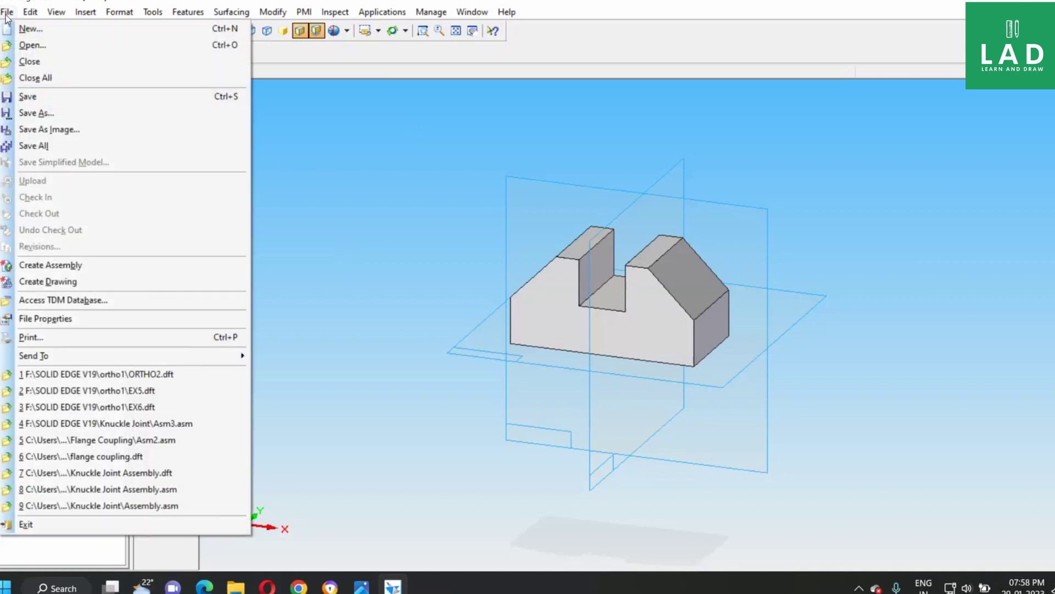
pyautogui.click(38, 98)
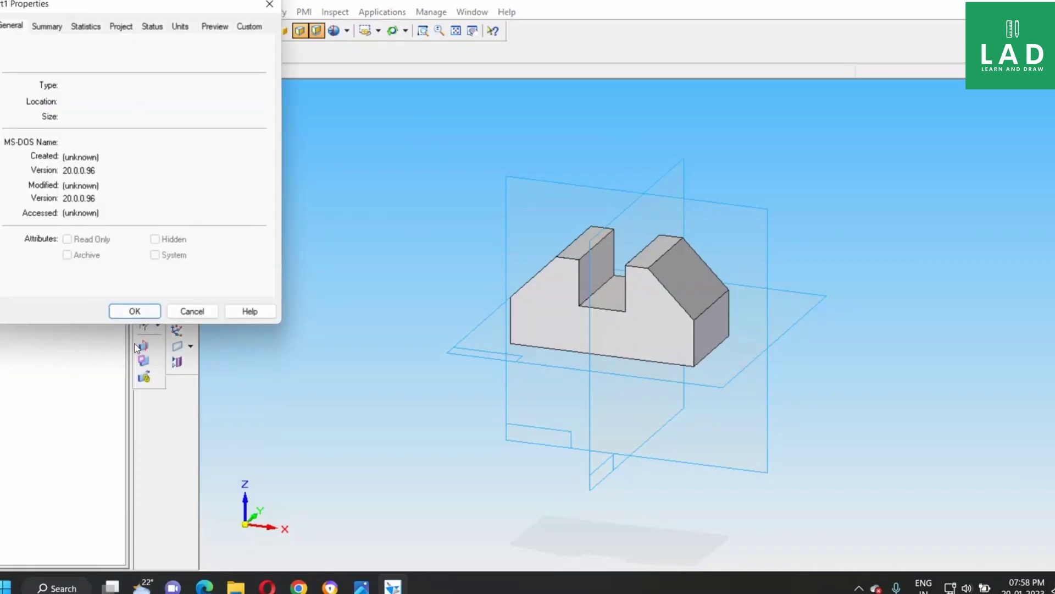
pyautogui.click(135, 311)
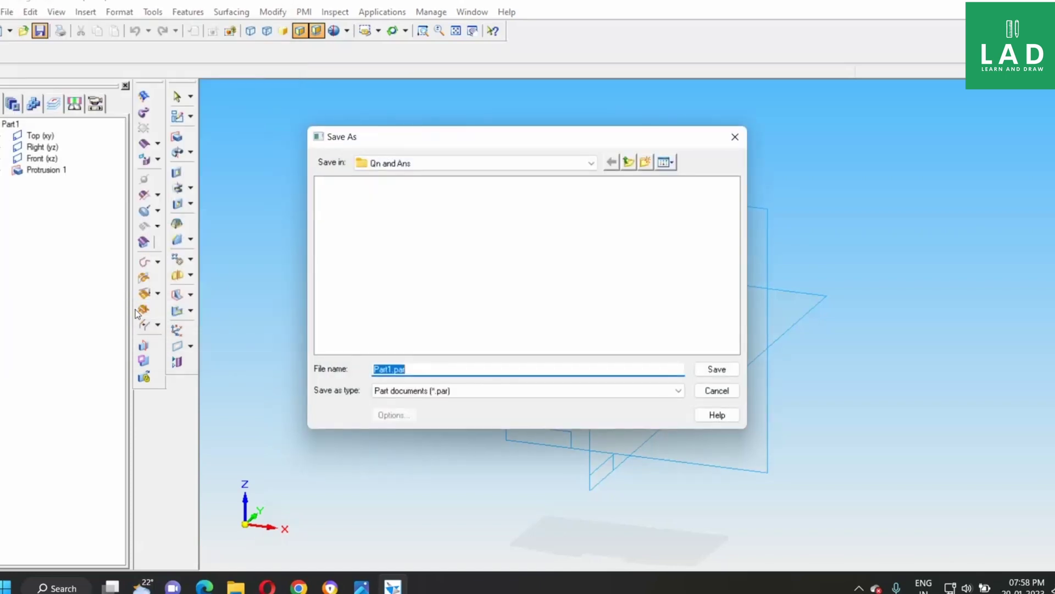
pyautogui.click(645, 162)
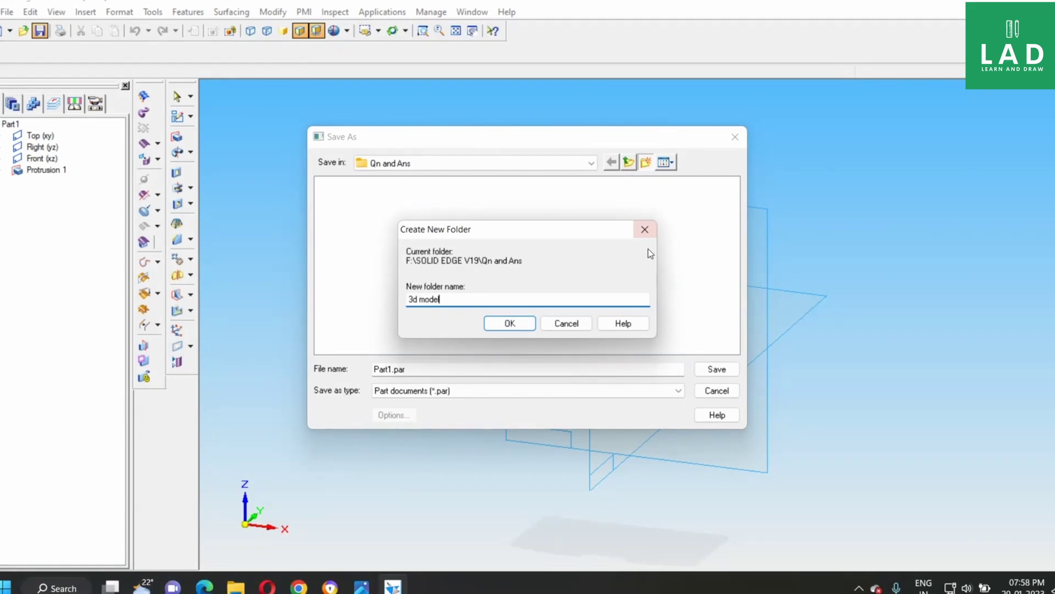
pyautogui.click(505, 329)
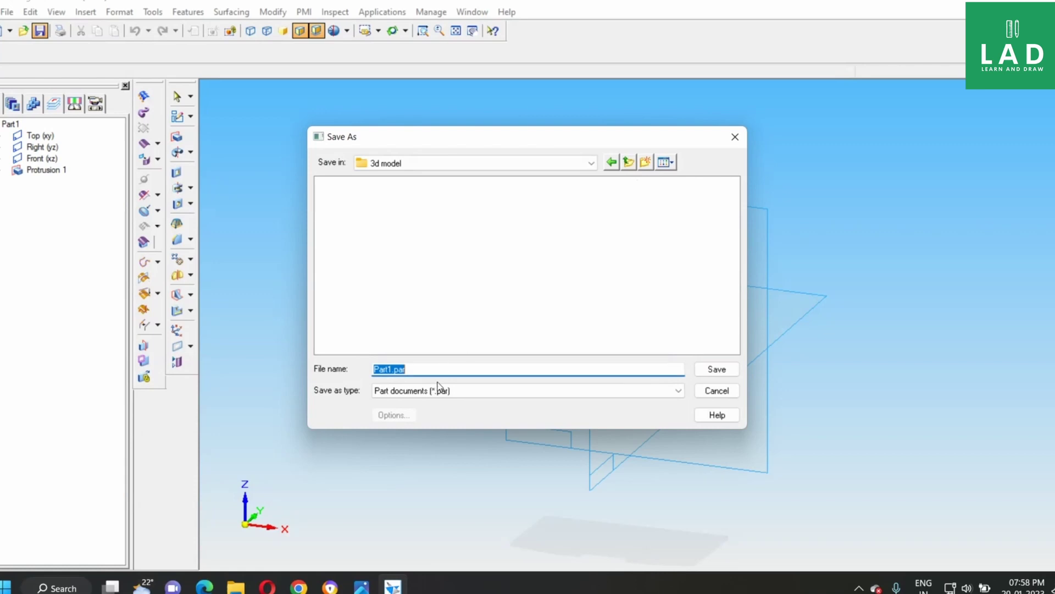
pyautogui.write('model 5')
pyautogui.click(714, 369)
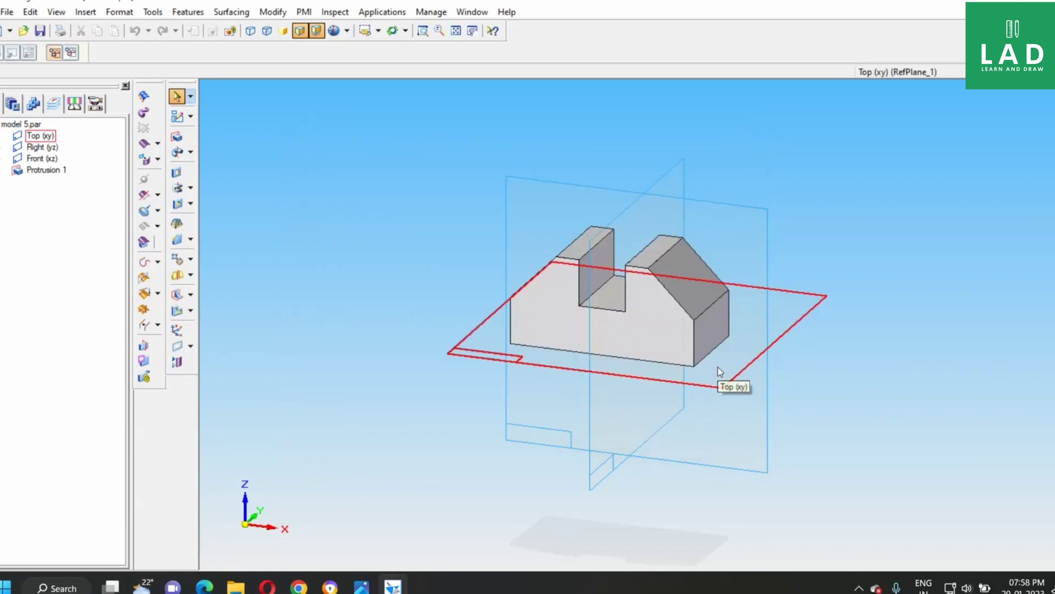
# - Create a drawing from normal.dft with a front main view plus top and right views
pyautogui.click(7, 12)
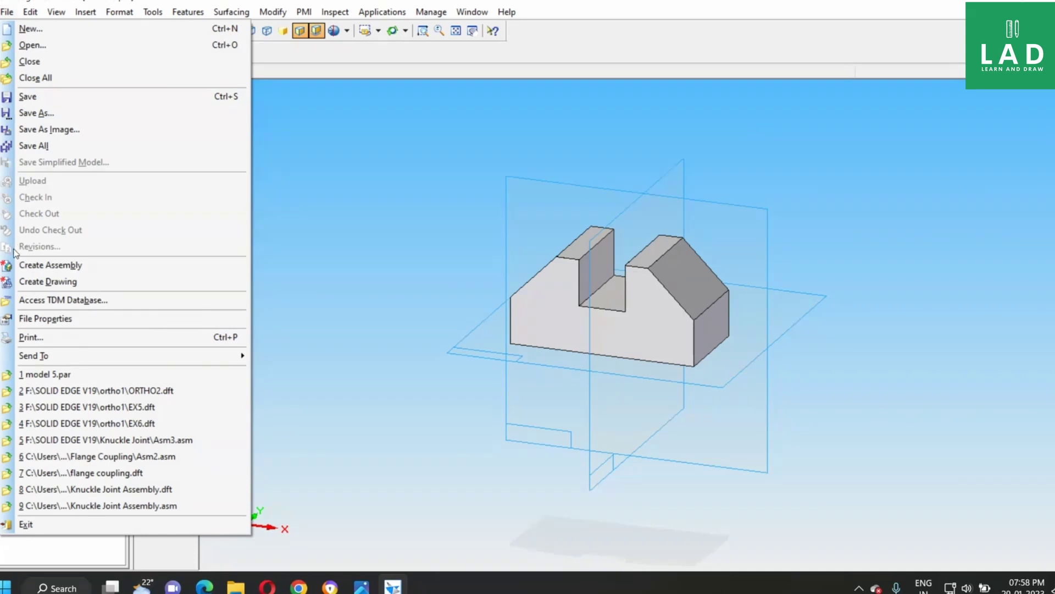
pyautogui.click(35, 285)
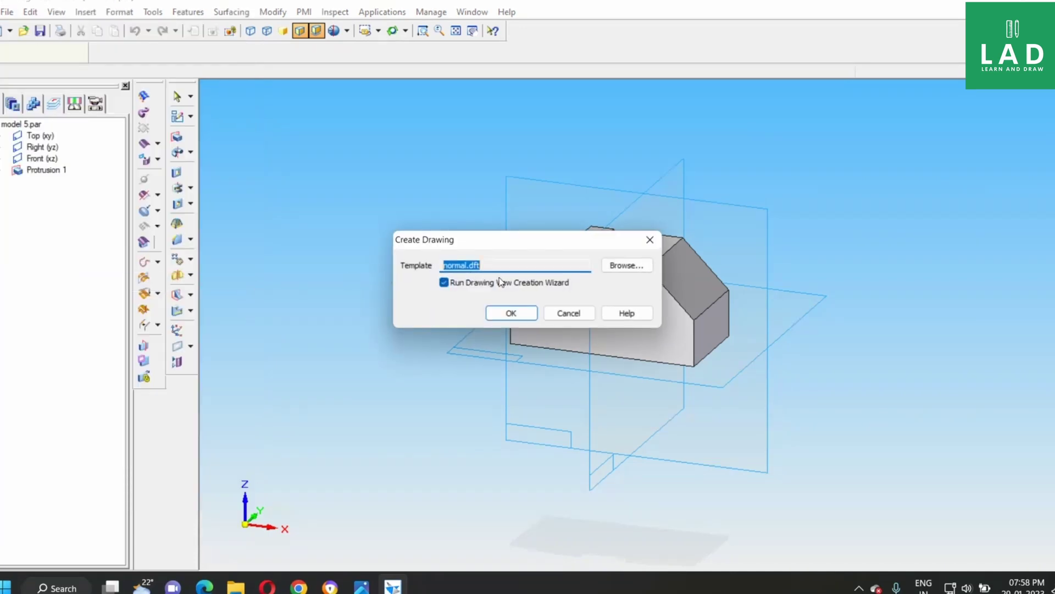
pyautogui.click(511, 313)
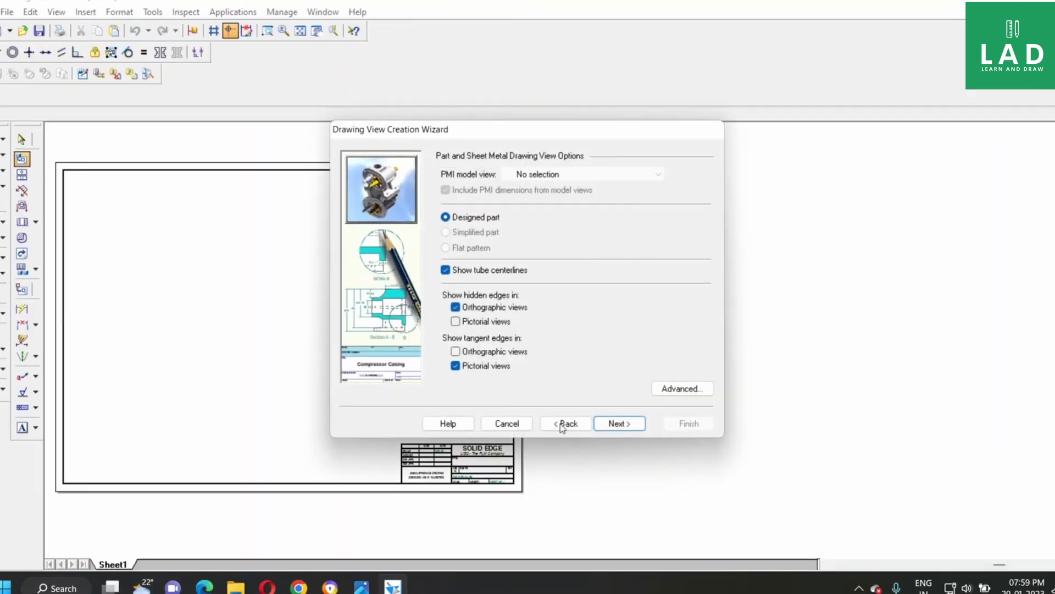
pyautogui.click(621, 429)
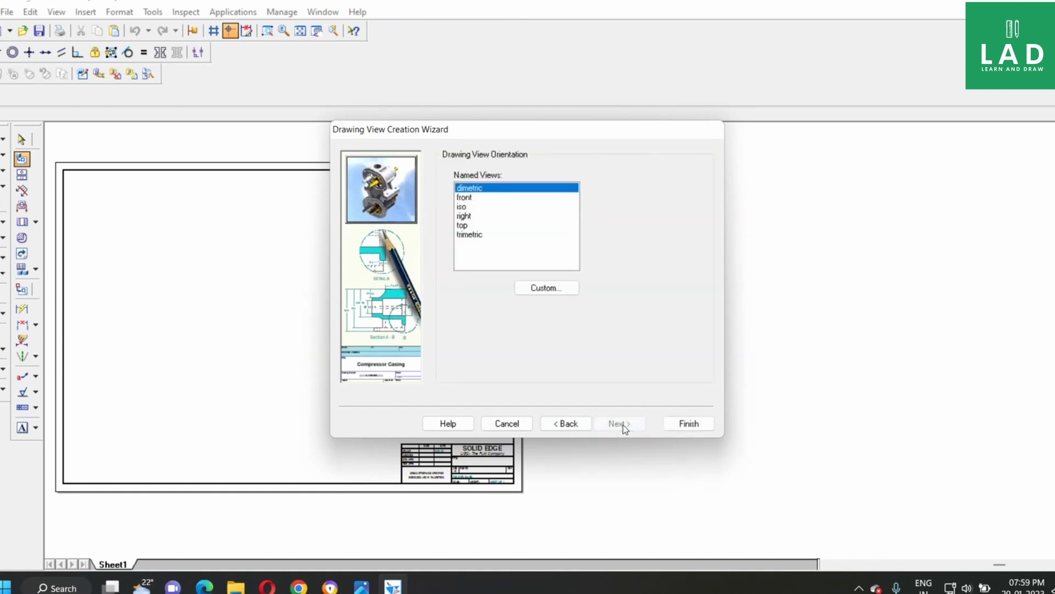
pyautogui.click(465, 198)
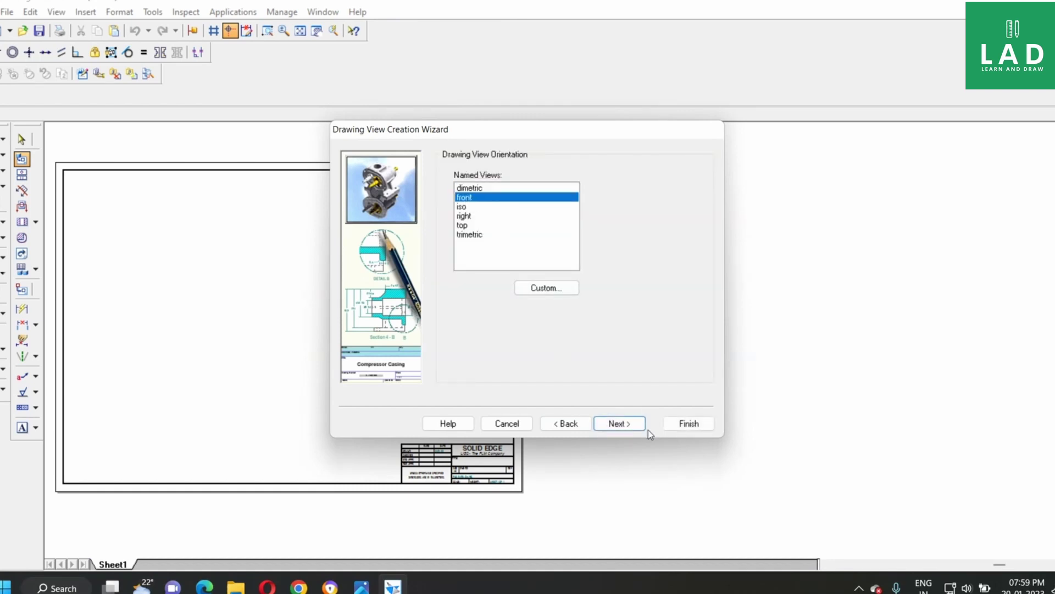
pyautogui.click(633, 425)
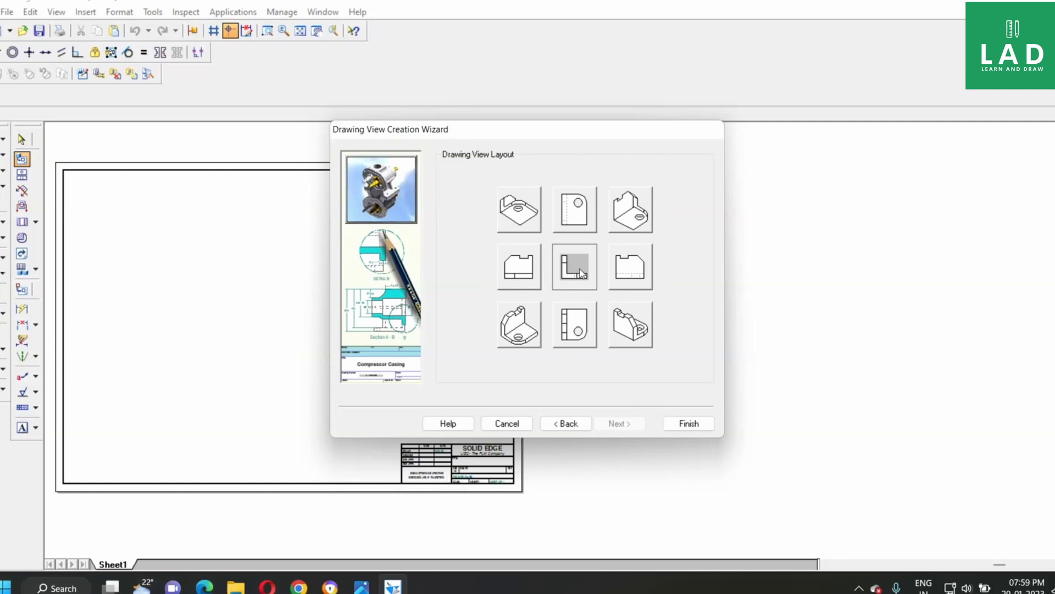
pyautogui.click(581, 339)
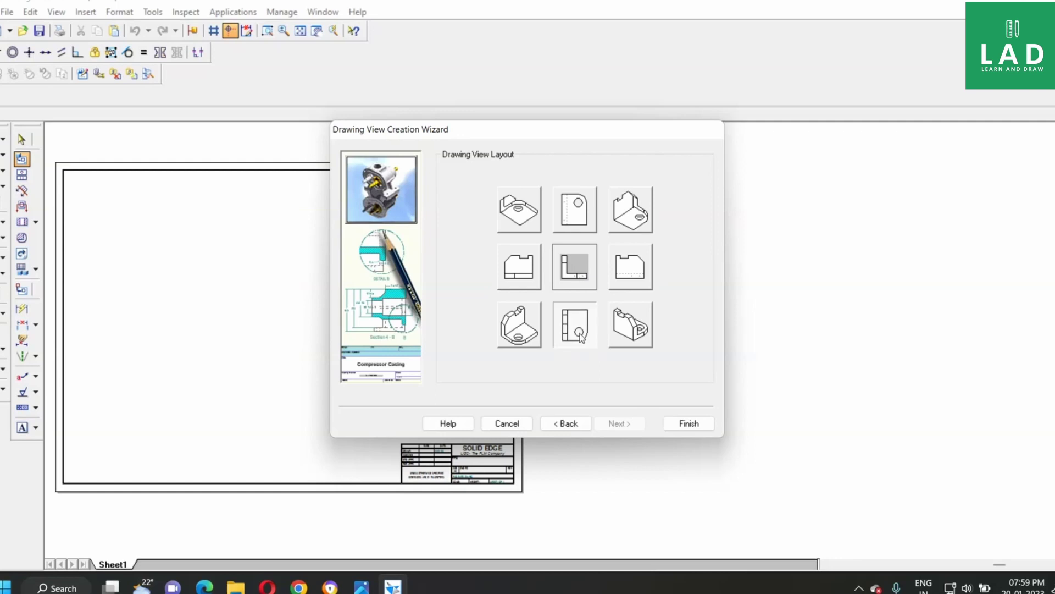
pyautogui.click(632, 273)
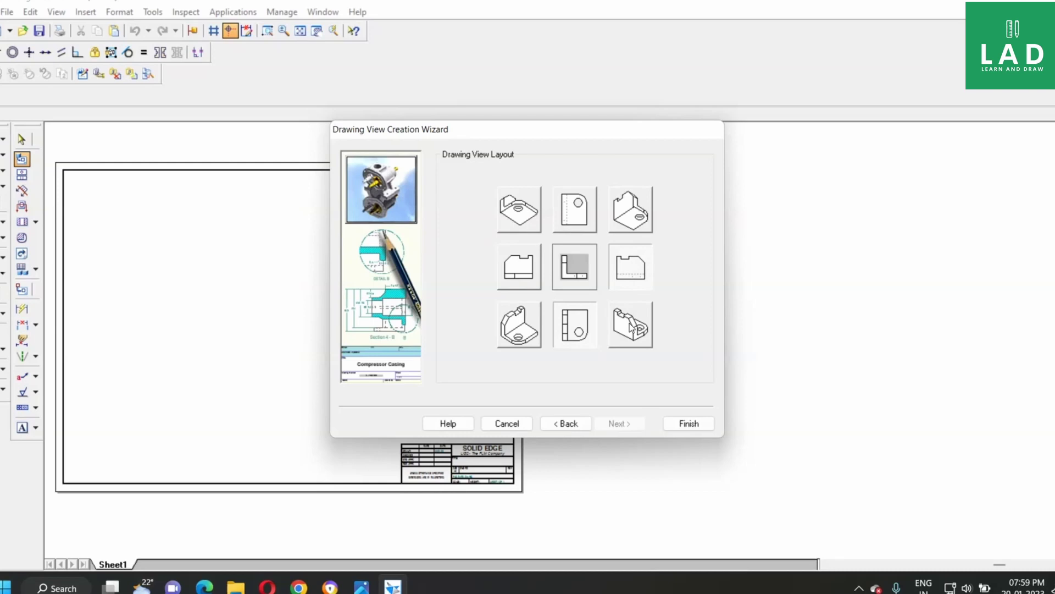
pyautogui.click(688, 423)
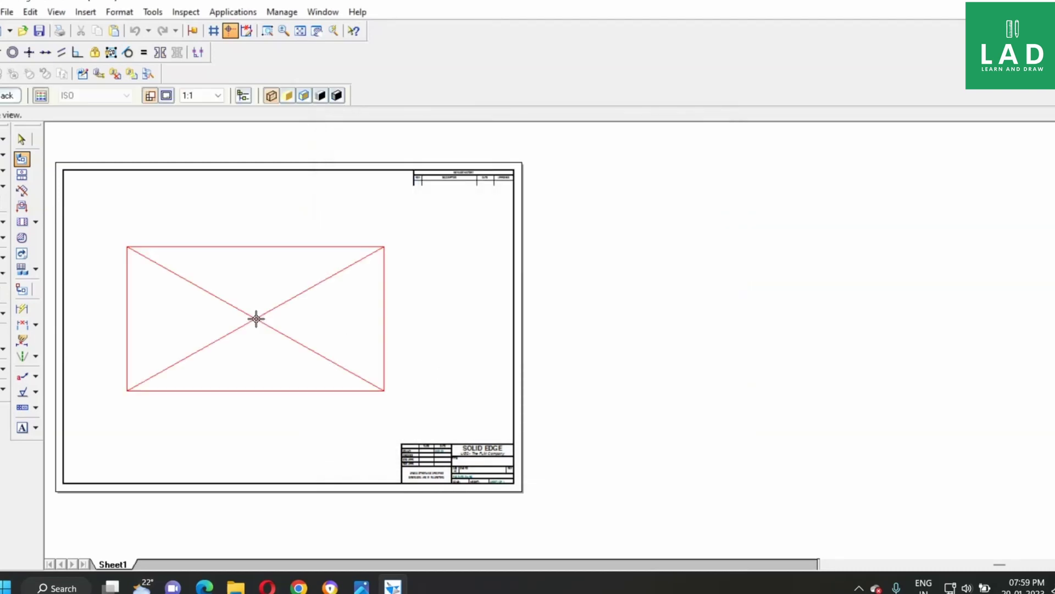
# - Place the views on the sheet and set the background sheet to A4-Sheet
pyautogui.click(259, 314)
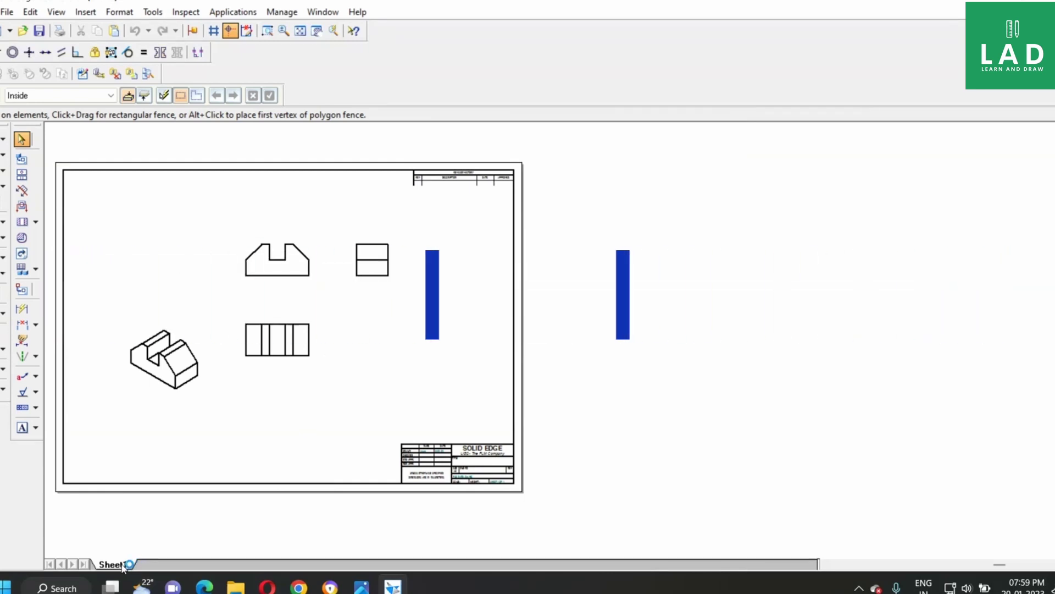
pyautogui.click(8, 12)
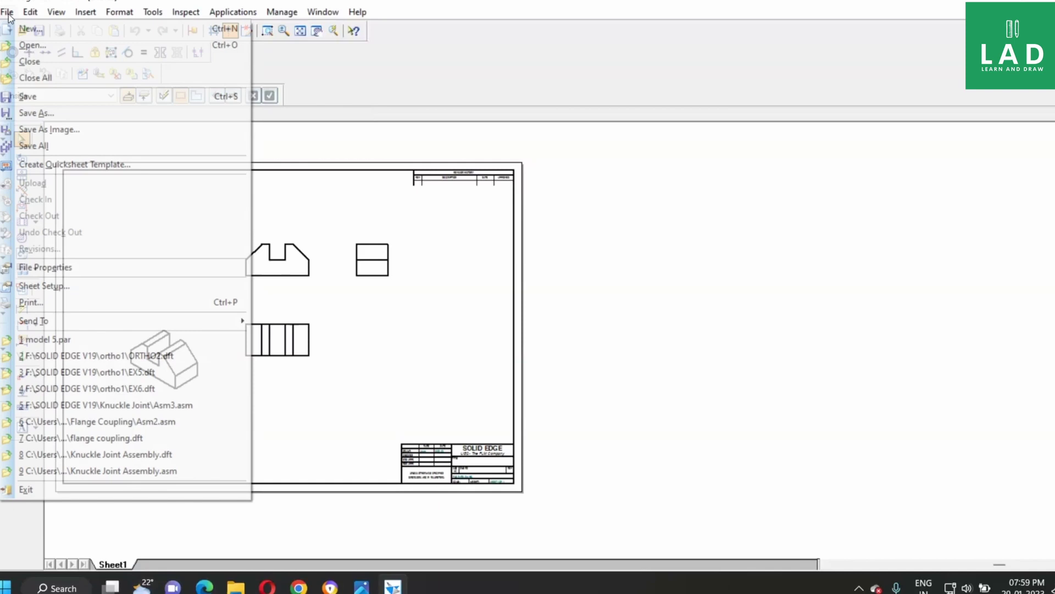
pyautogui.click(35, 287)
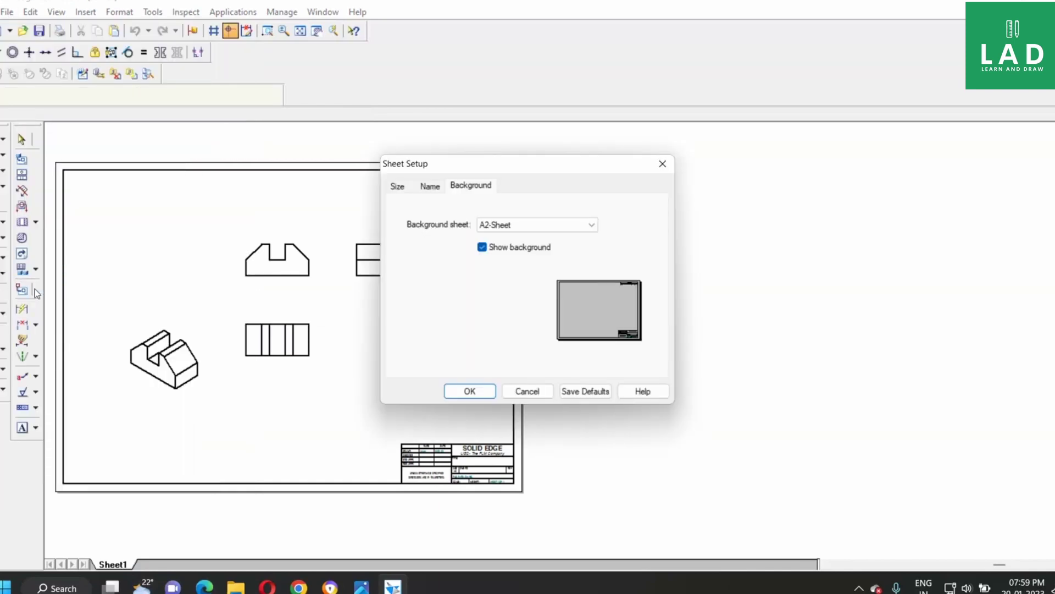
pyautogui.click(548, 226)
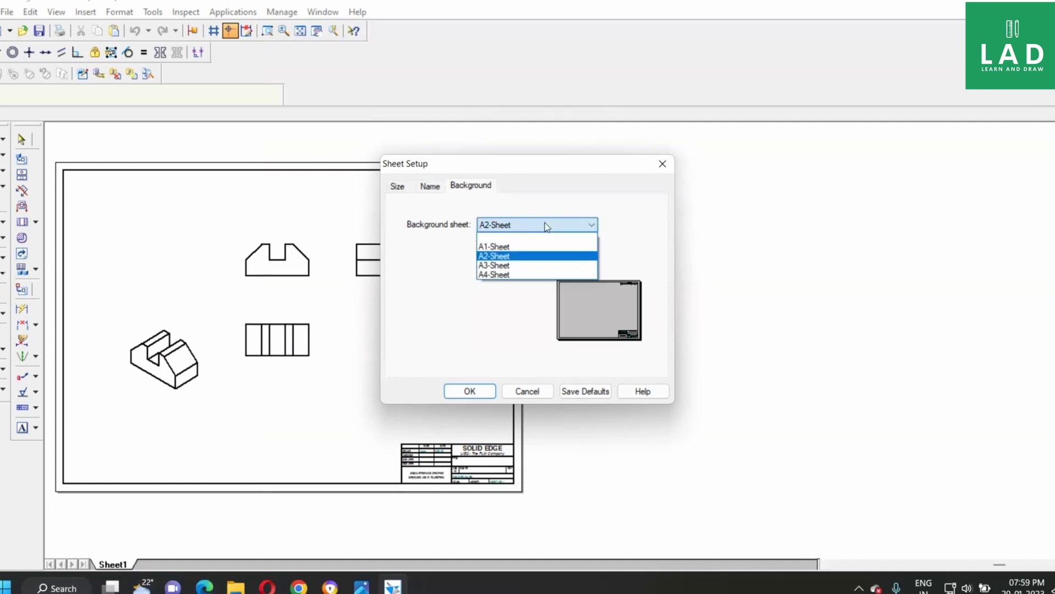
pyautogui.click(505, 273)
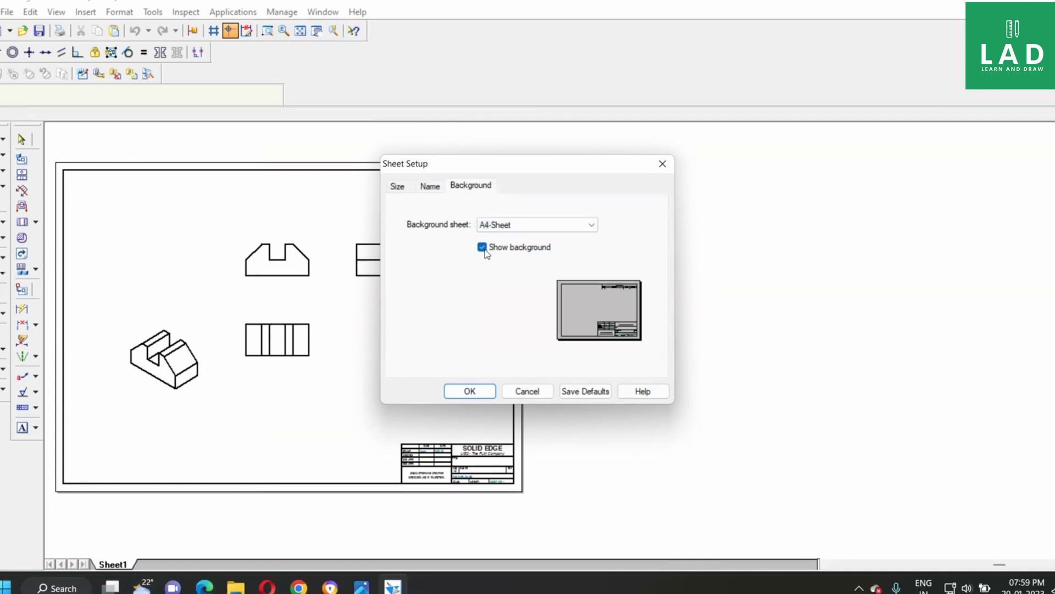
pyautogui.click(467, 393)
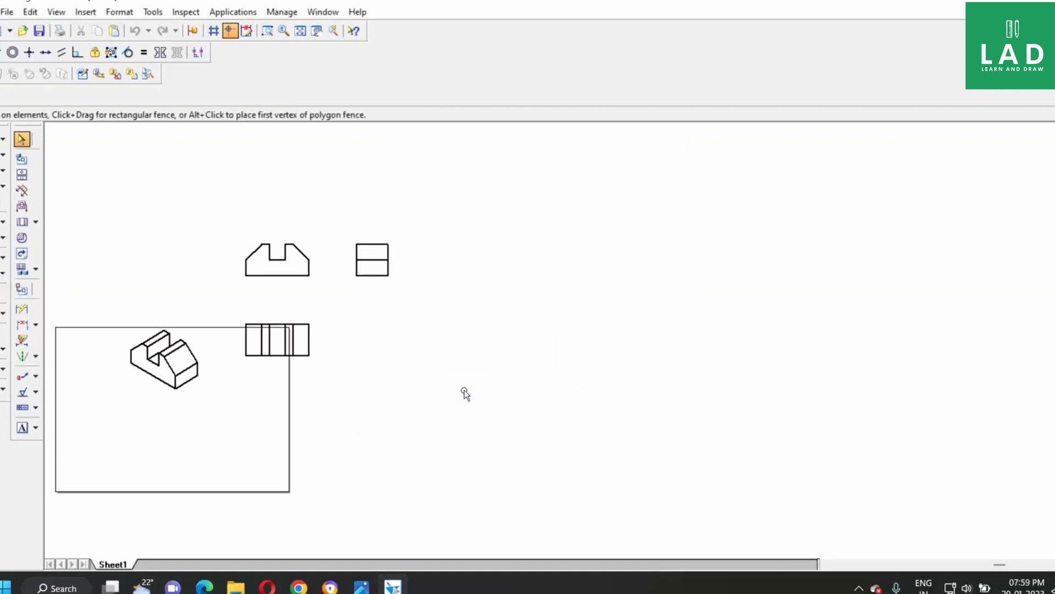
# - Move the isometric view to the sheet's lower right and fit the whole sheet
pyautogui.click(189, 353)
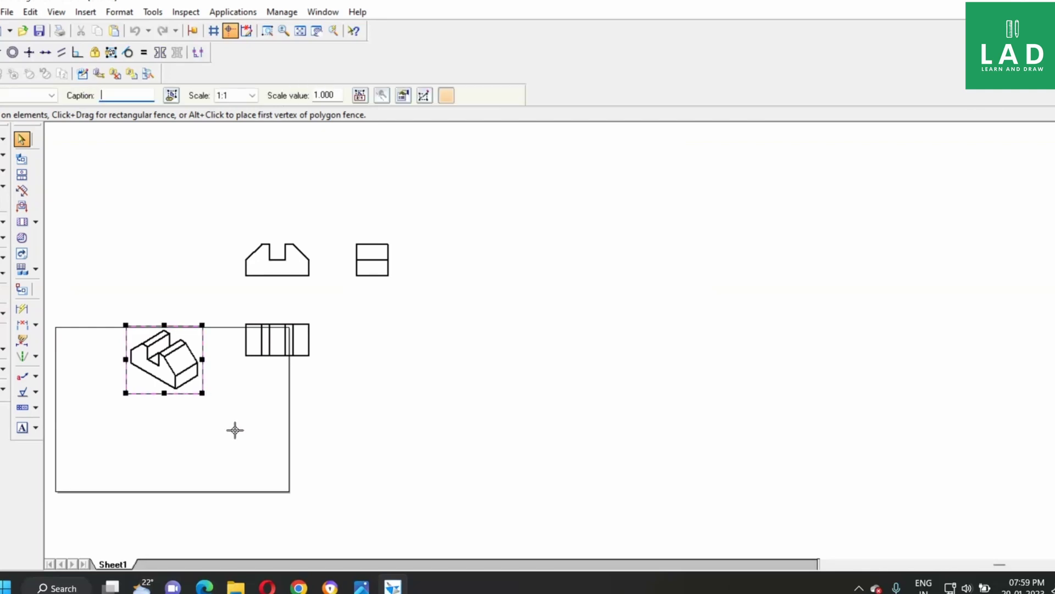
pyautogui.moveTo(256, 457); pyautogui.dragTo(264, 441)
pyautogui.hotkey('ctrl', 'f')
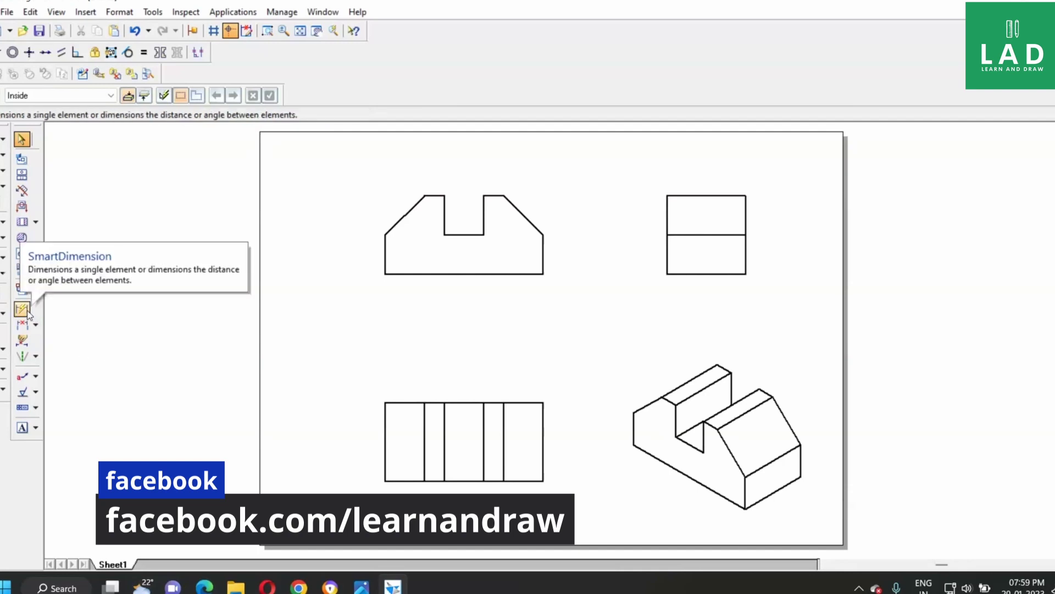
# - Dimension the front view's 80 width, 20 height and two 10 steps, and the top view's 40 depth
pyautogui.click(478, 275)
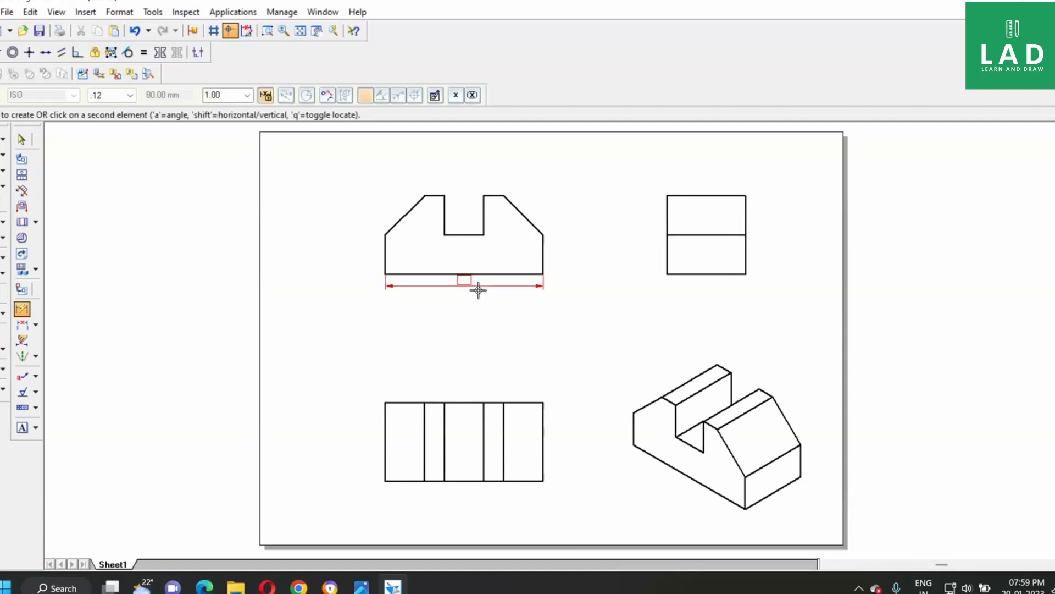
pyautogui.click(479, 304)
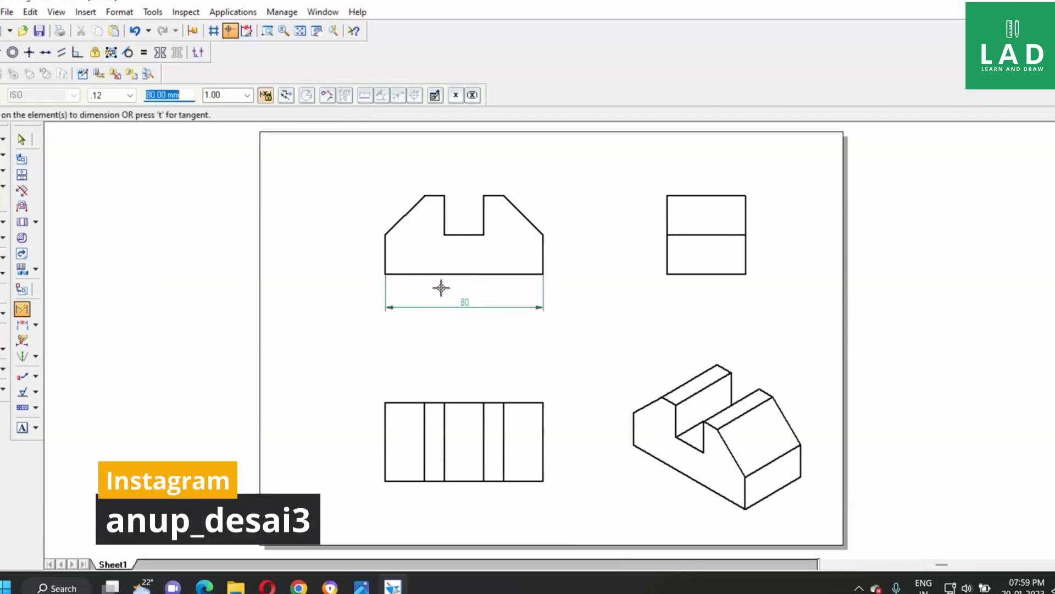
pyautogui.click(385, 247)
pyautogui.click(355, 250)
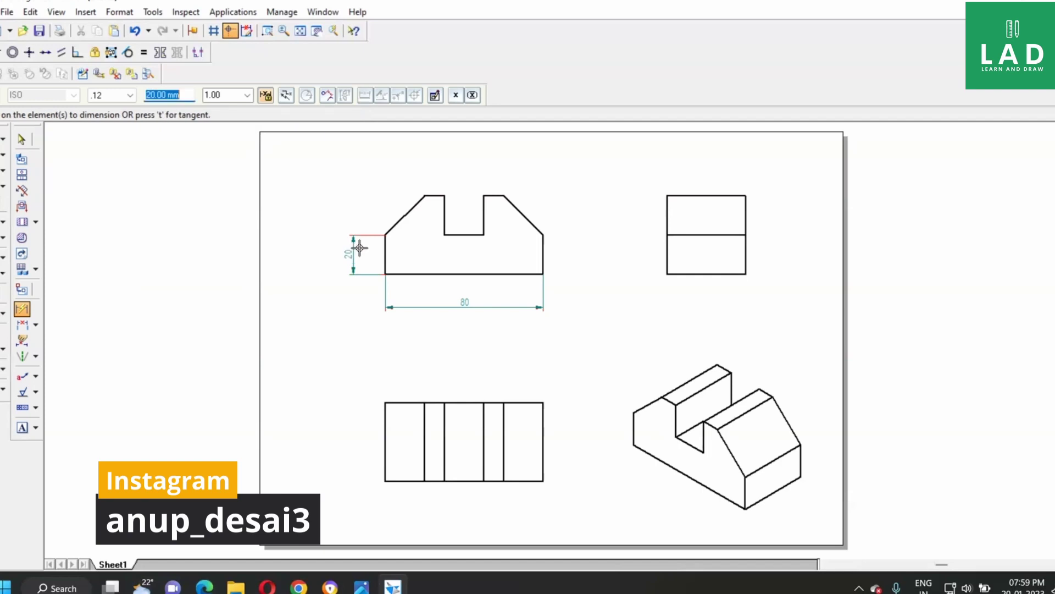
pyautogui.click(434, 196)
pyautogui.click(478, 181)
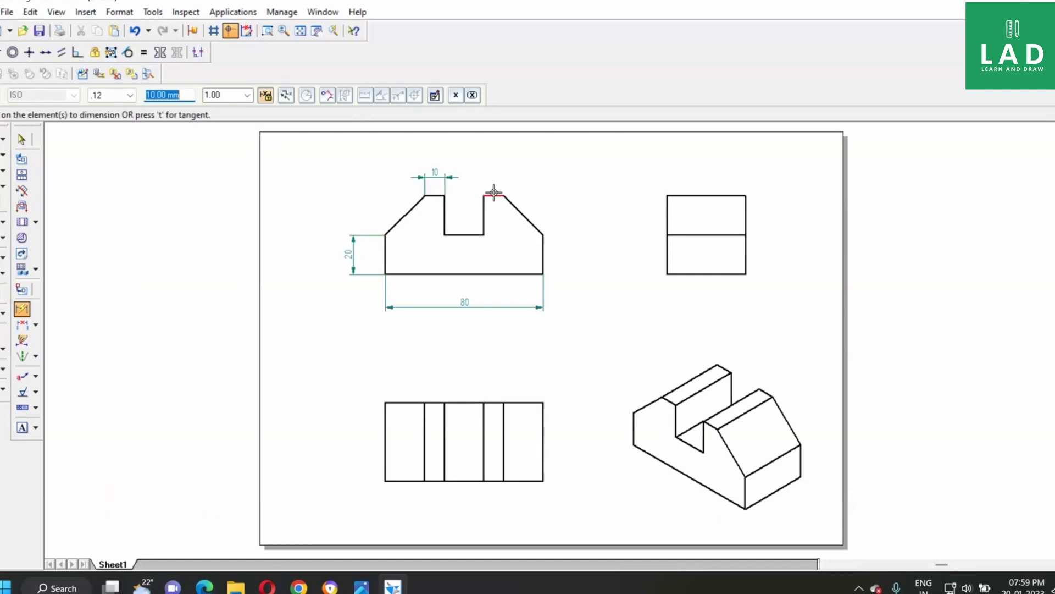
pyautogui.click(493, 195)
pyautogui.click(494, 172)
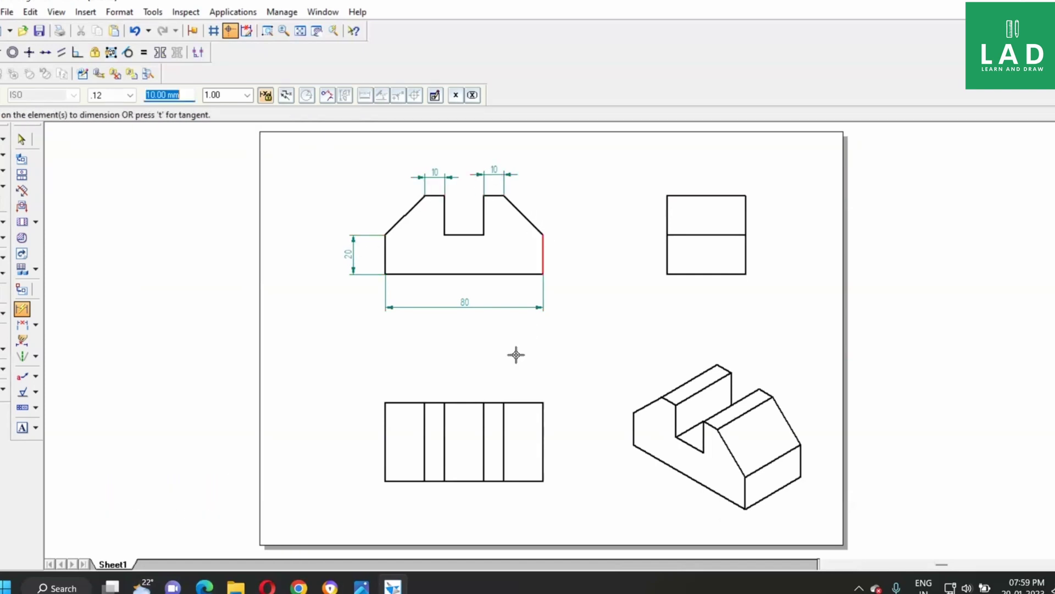
pyautogui.click(384, 432)
pyautogui.click(357, 437)
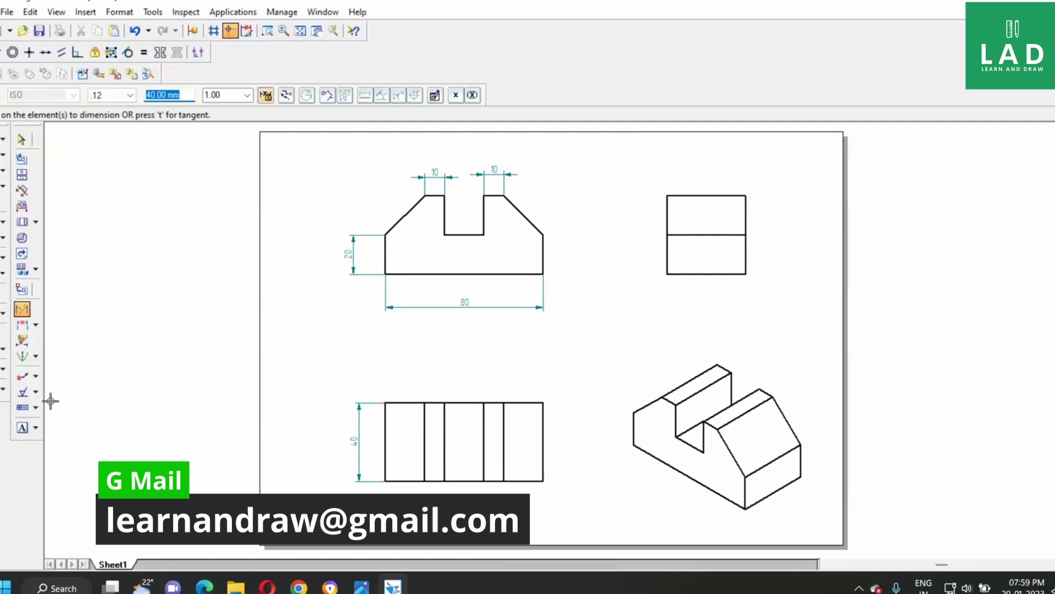
# - Add text captions 'Front View', 'Top View', 'Side View' and 'Iso View' under the views
pyautogui.click(22, 427)
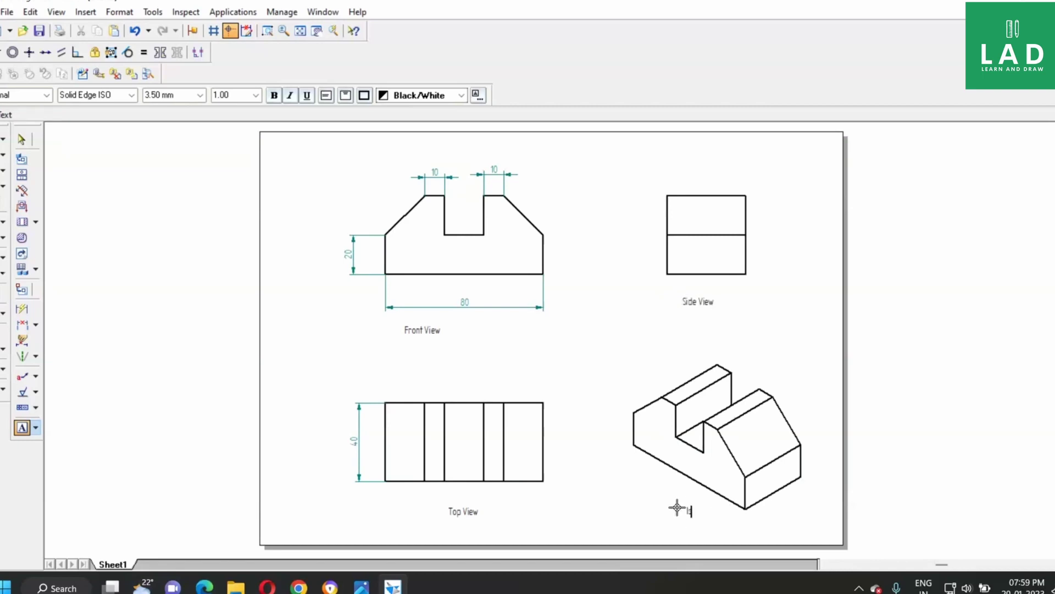
pyautogui.write('so V')
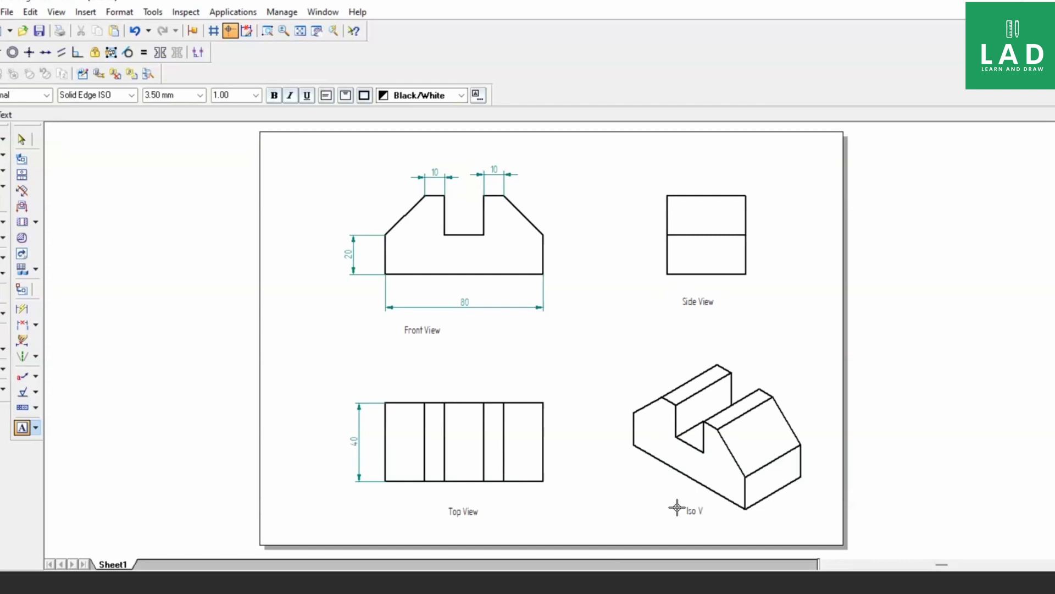
pyautogui.write('iew')
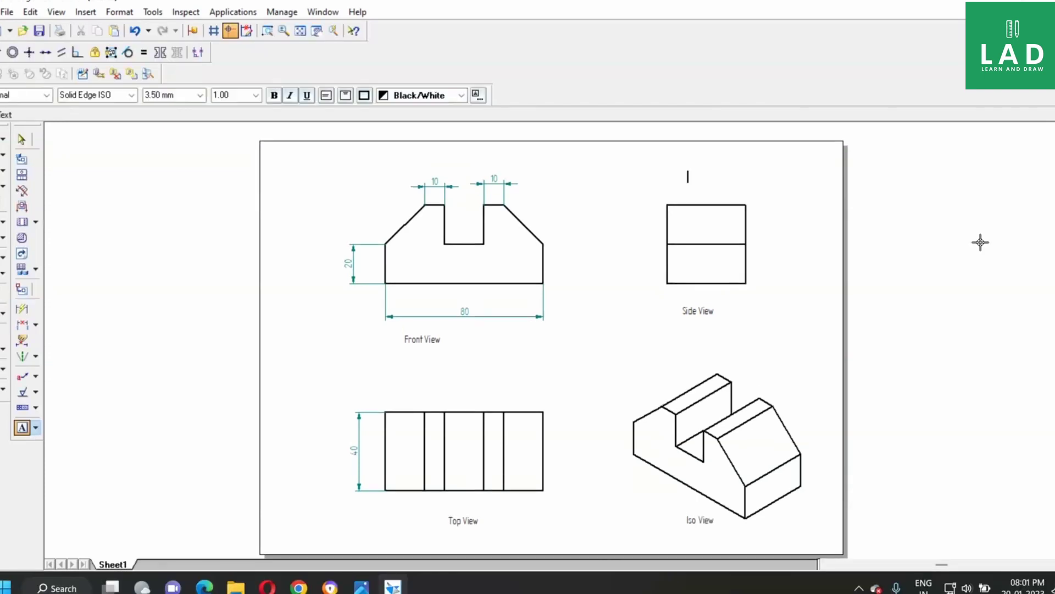